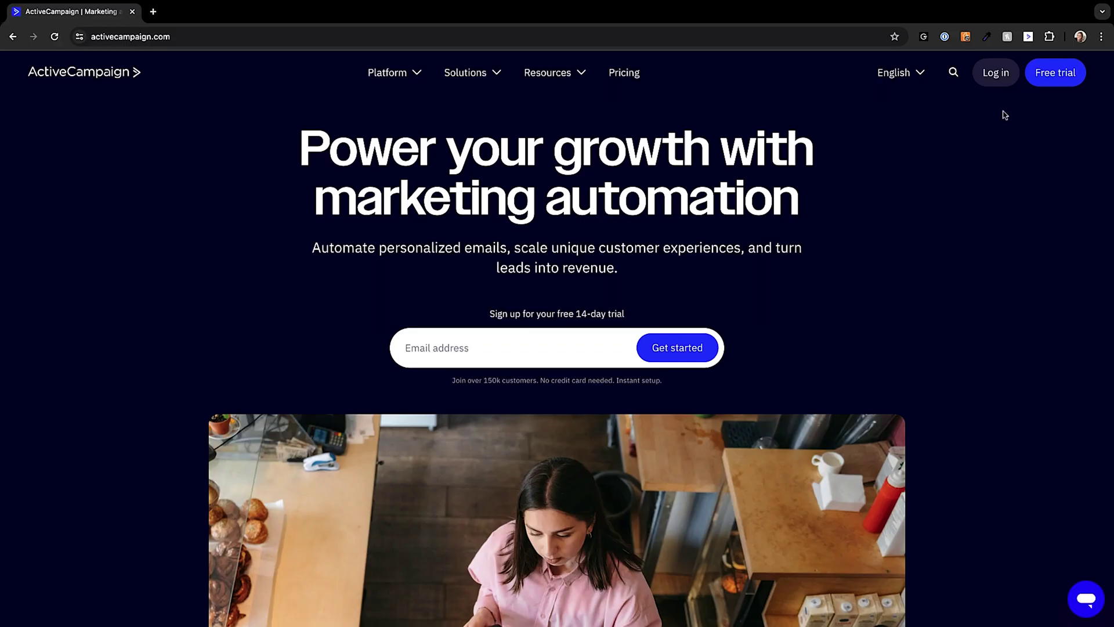
Start the free trial as a Real Estate business currently using Mailchimp, then set a password
left_click(1049, 79)
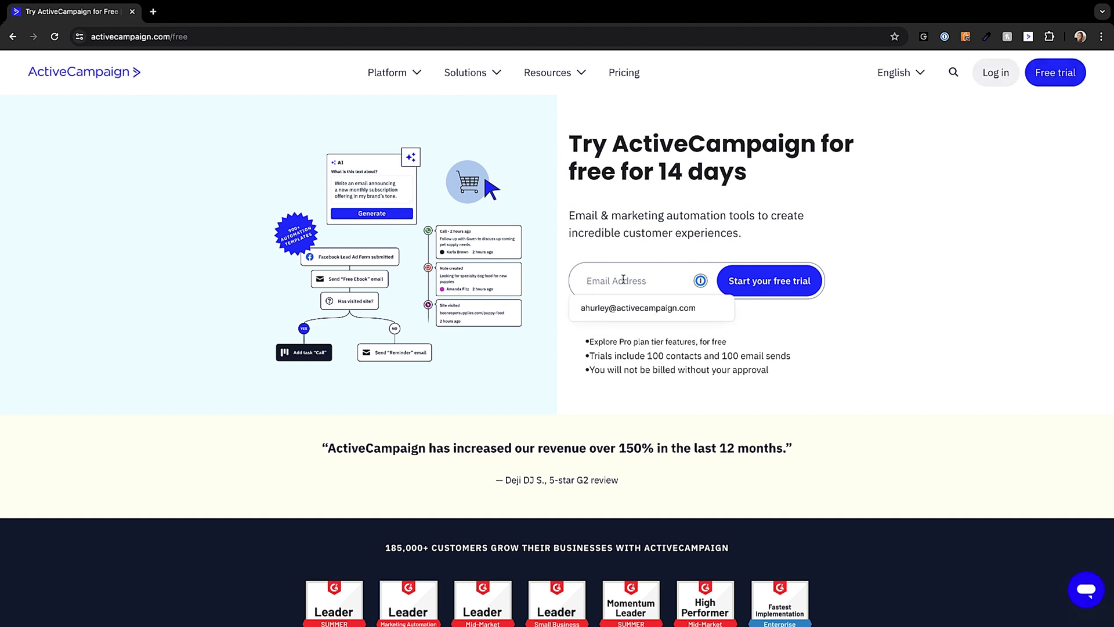
left_click(634, 307)
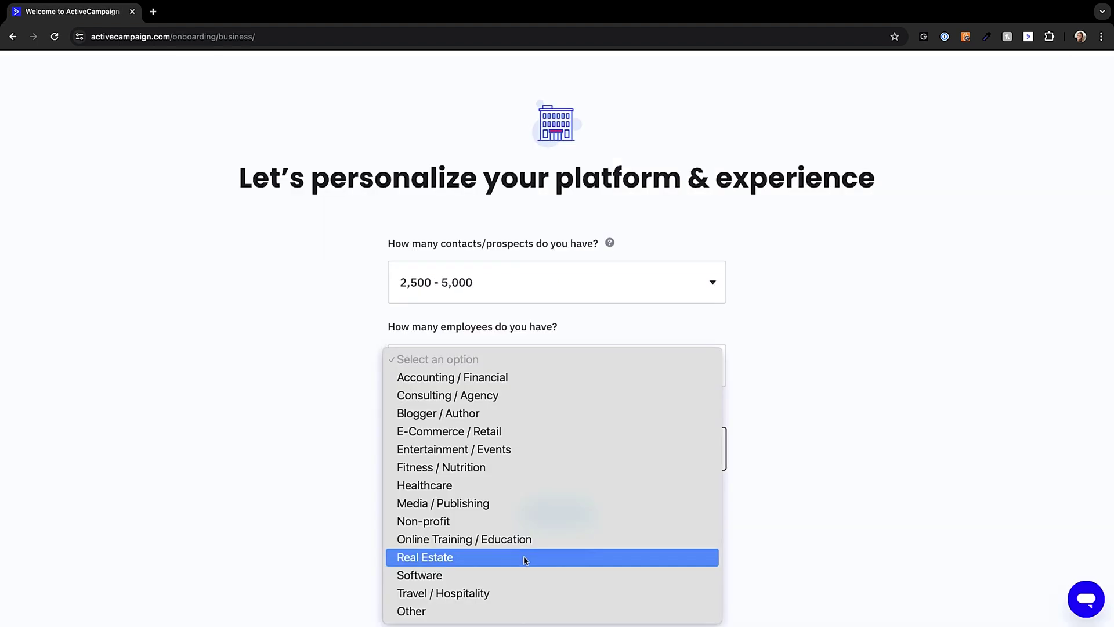
left_click(525, 559)
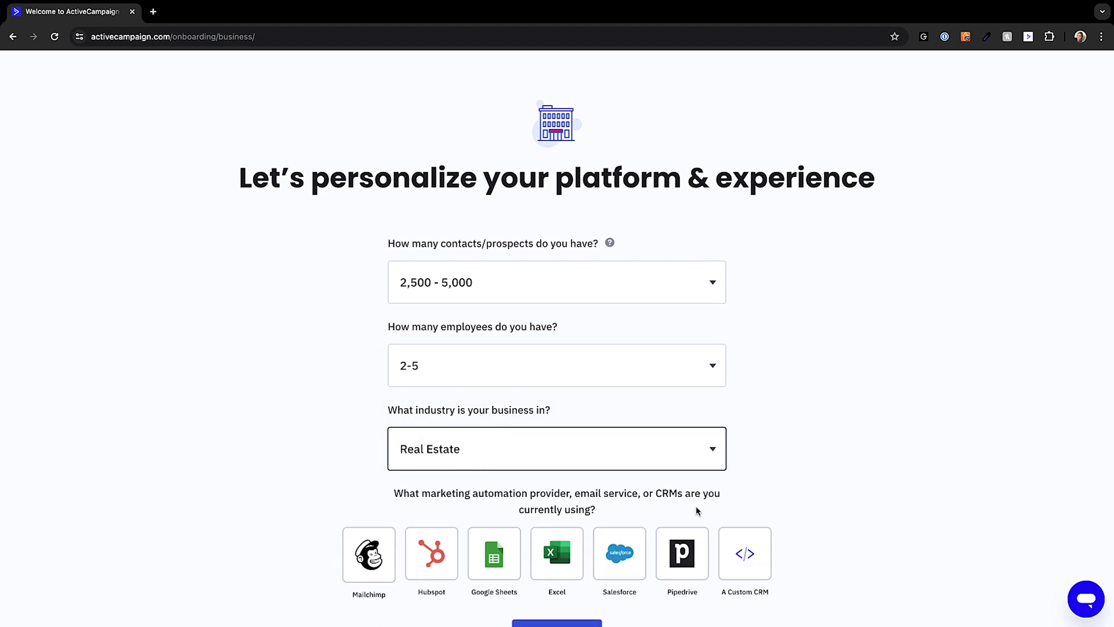
scroll(766, 505, "down", 3)
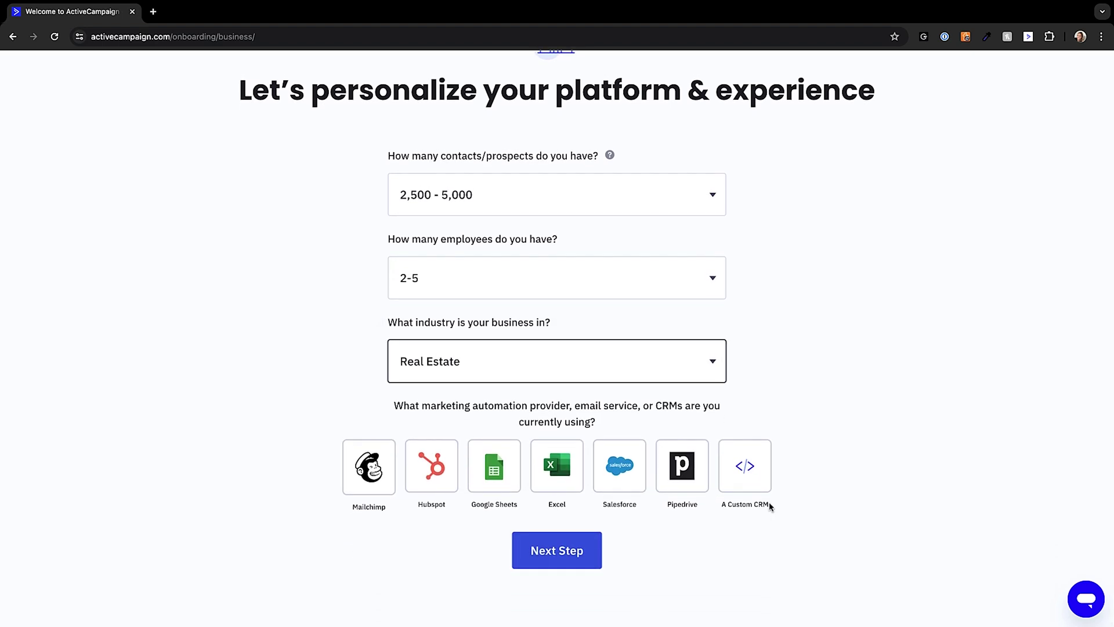
left_click(387, 480)
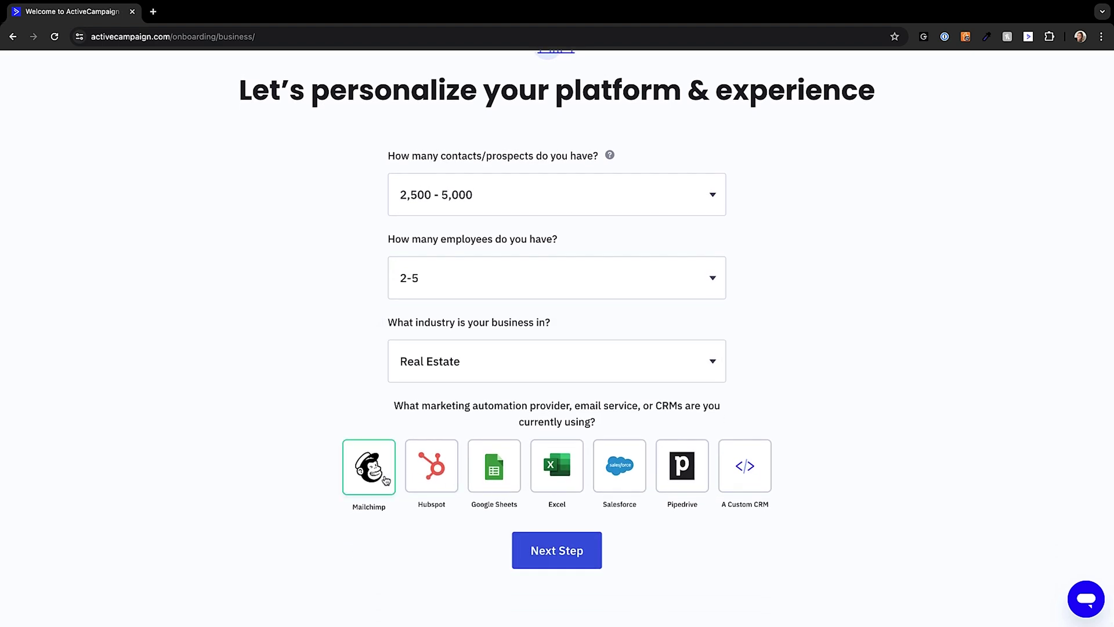
left_click(546, 552)
left_click(568, 425)
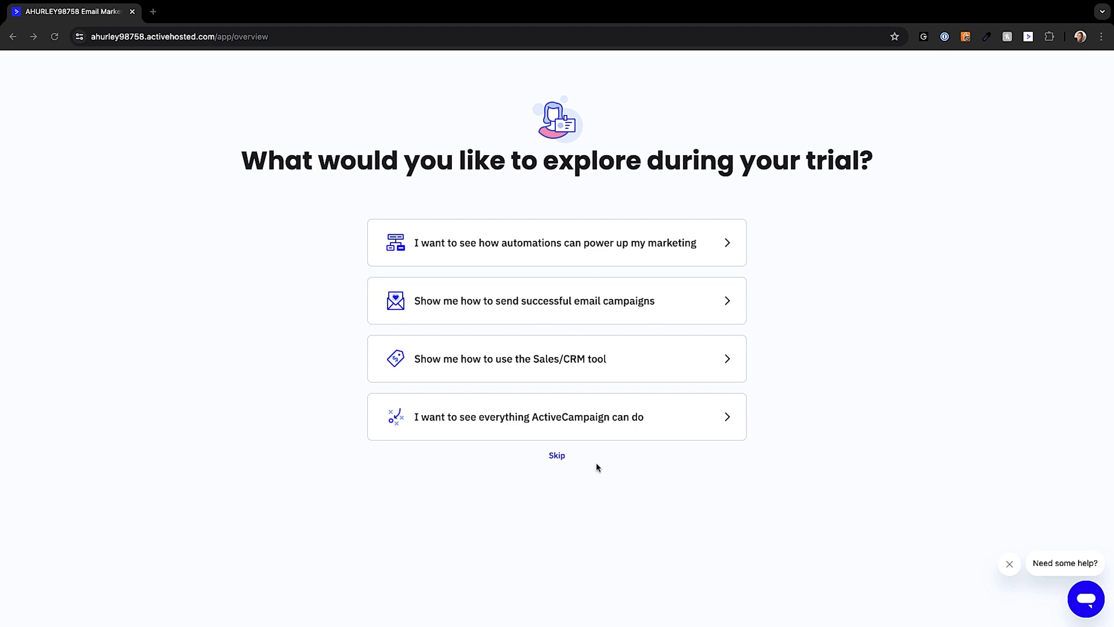
left_click(556, 458)
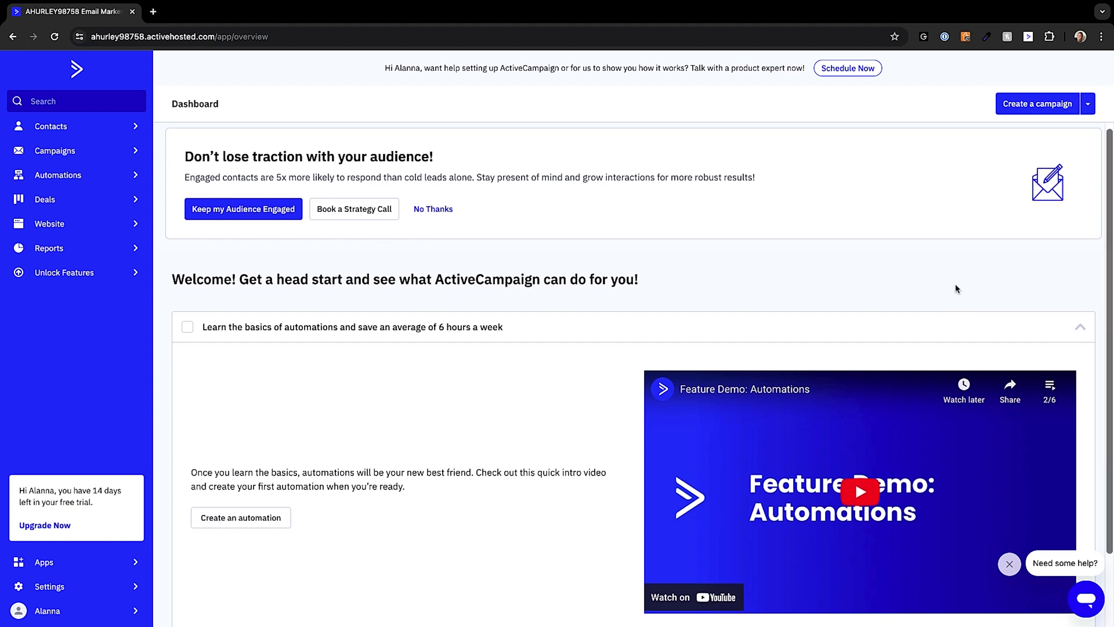
scroll(957, 289, "down", 1)
scroll(957, 289, "down", 1)
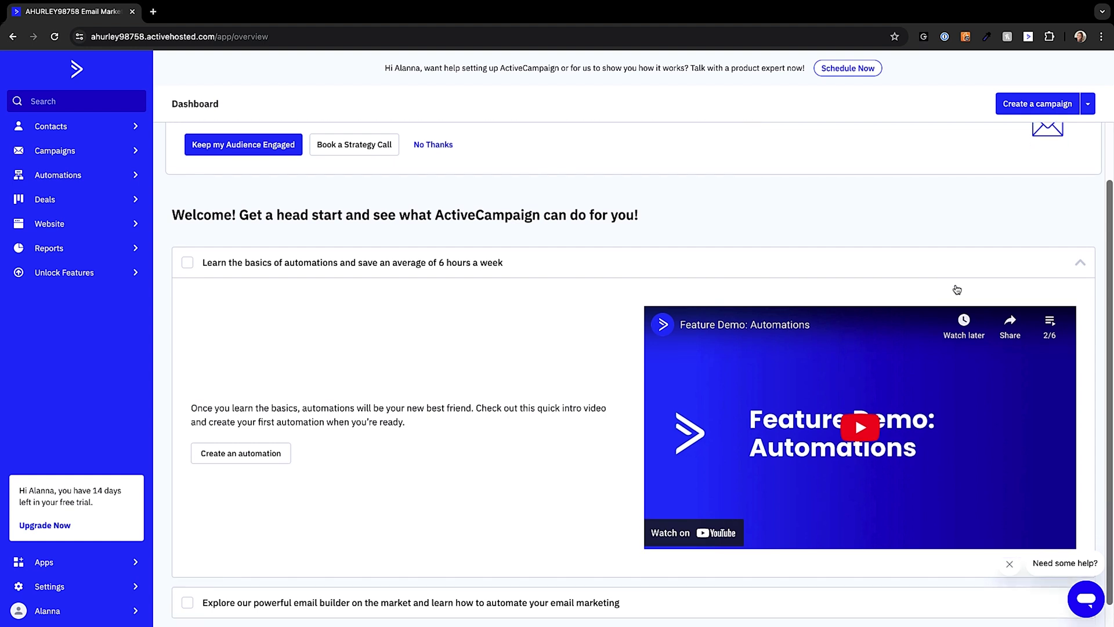
scroll(957, 289, "down", 1)
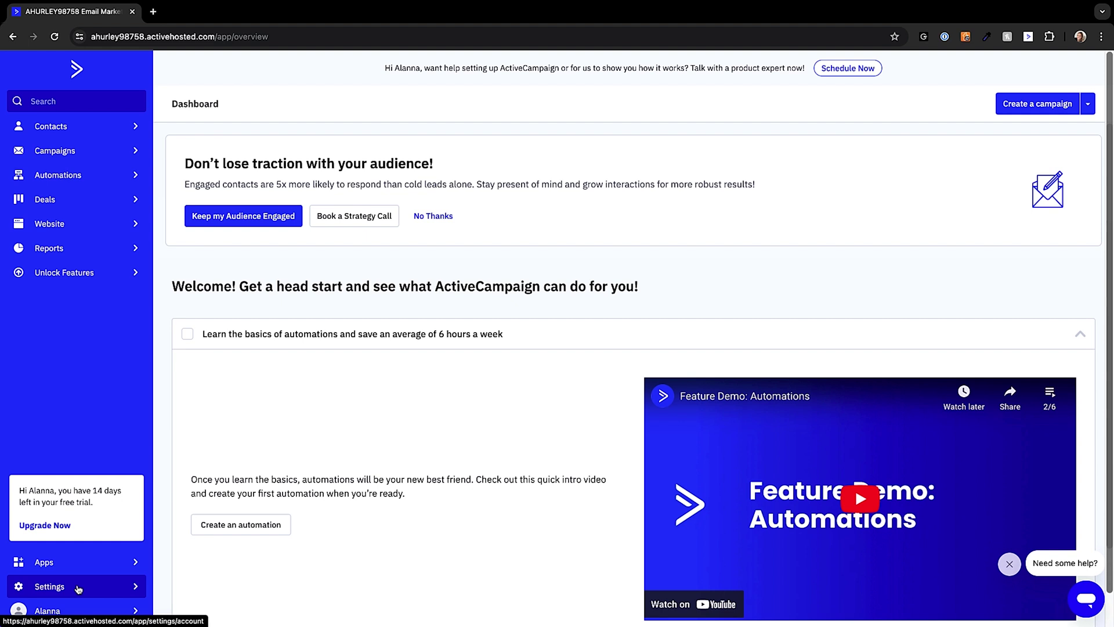
In Settings › Addresses, enter the company address ActiveCampaign, 1 N Dearborn, Chicago
left_click(79, 588)
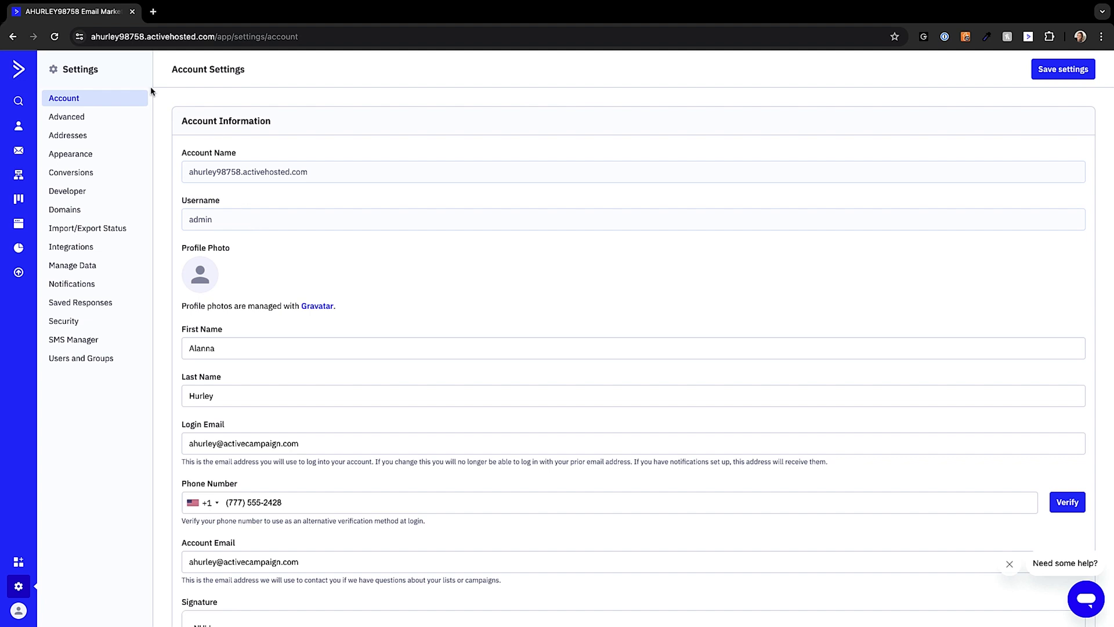
left_click(85, 139)
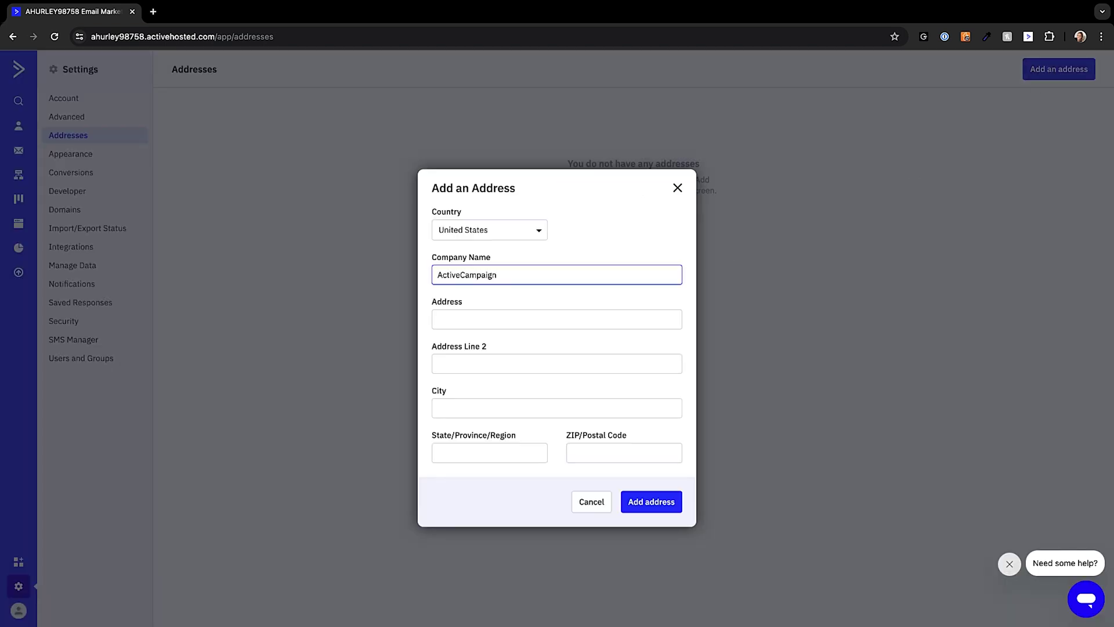
left_click(453, 322)
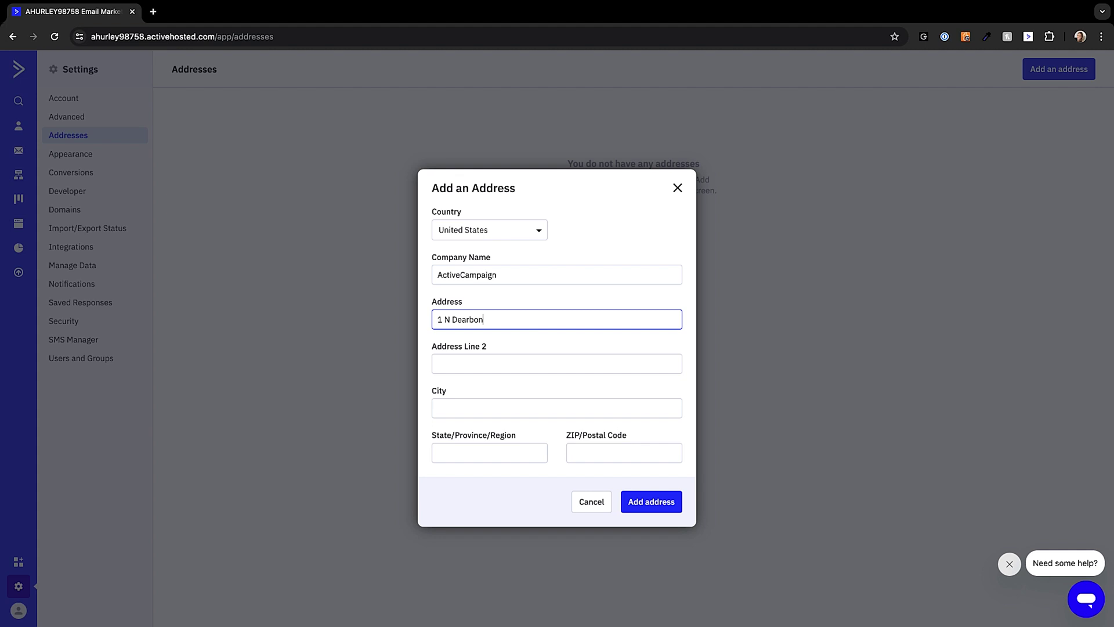
left_click(465, 408)
type("Chicago")
left_click(492, 456)
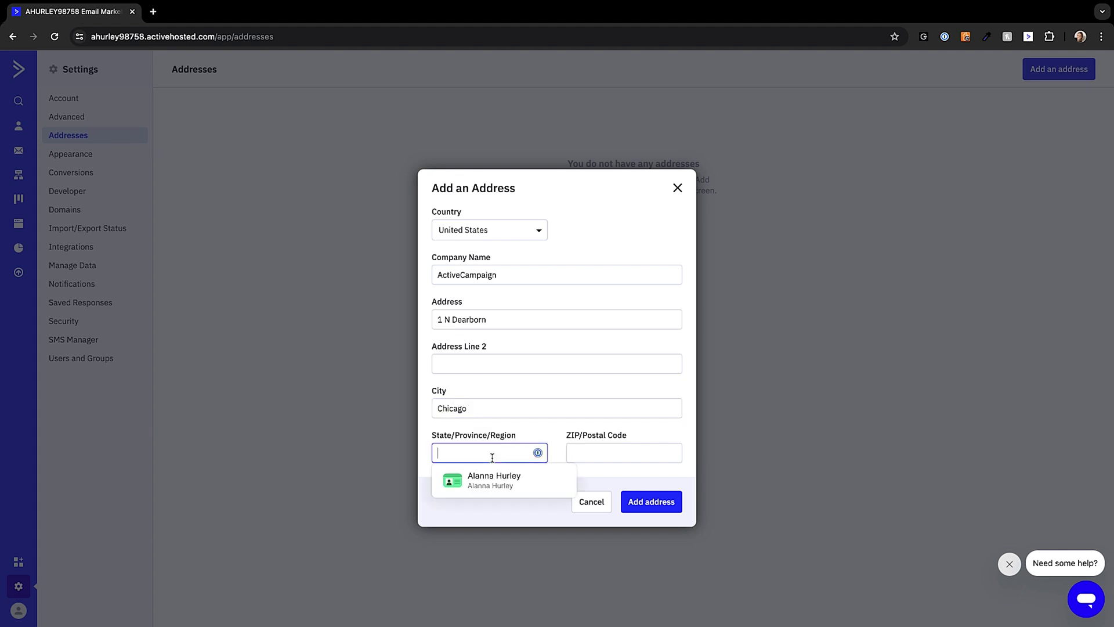
type("IL")
left_click(616, 455)
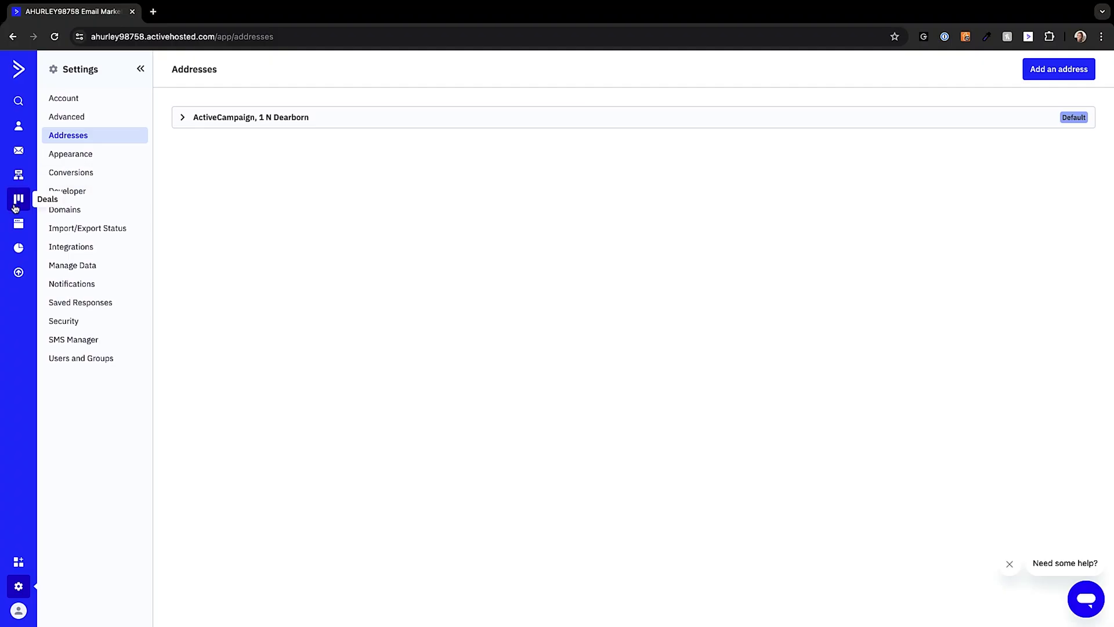
Enable site tracking, whitelist activecampaign.com for all pages, and copy the tracking code
left_click(18, 225)
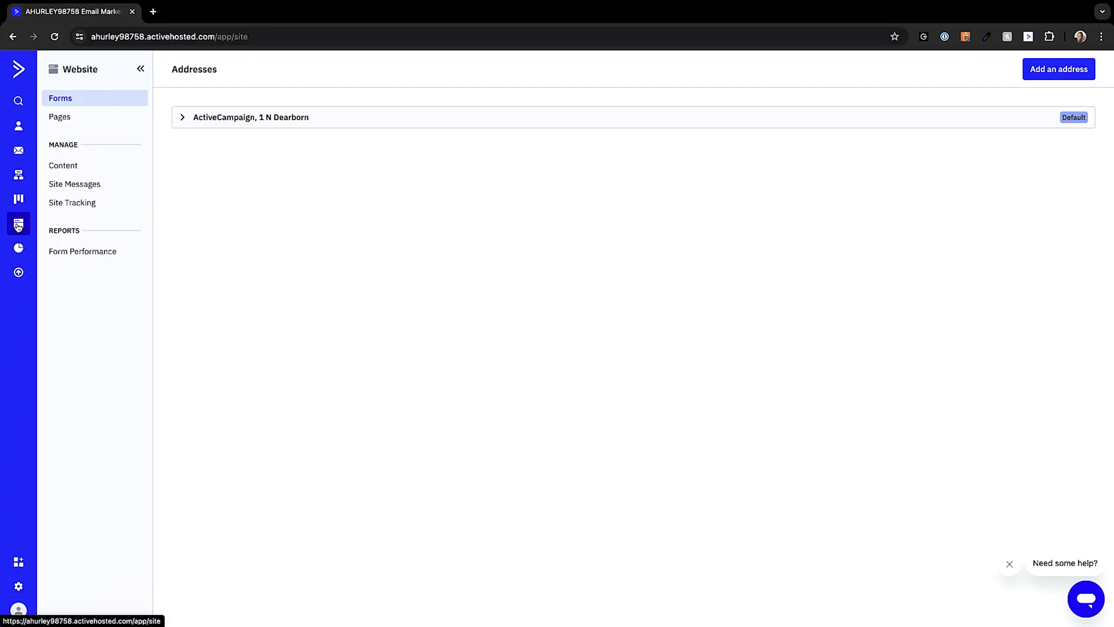
left_click(91, 208)
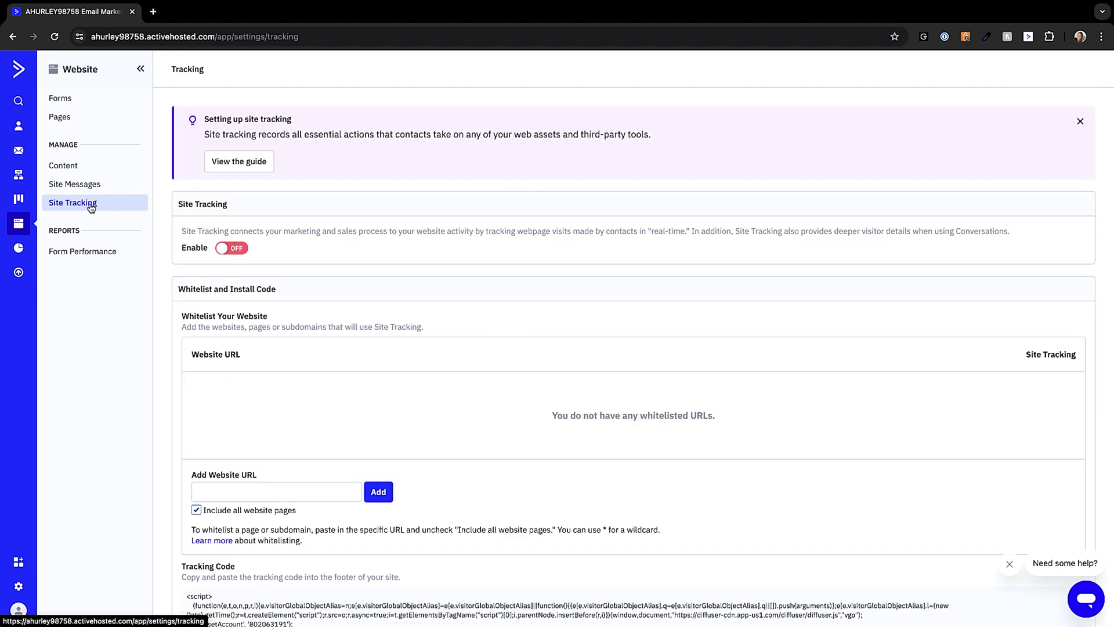
left_click(239, 250)
scroll(241, 253, "down", 3)
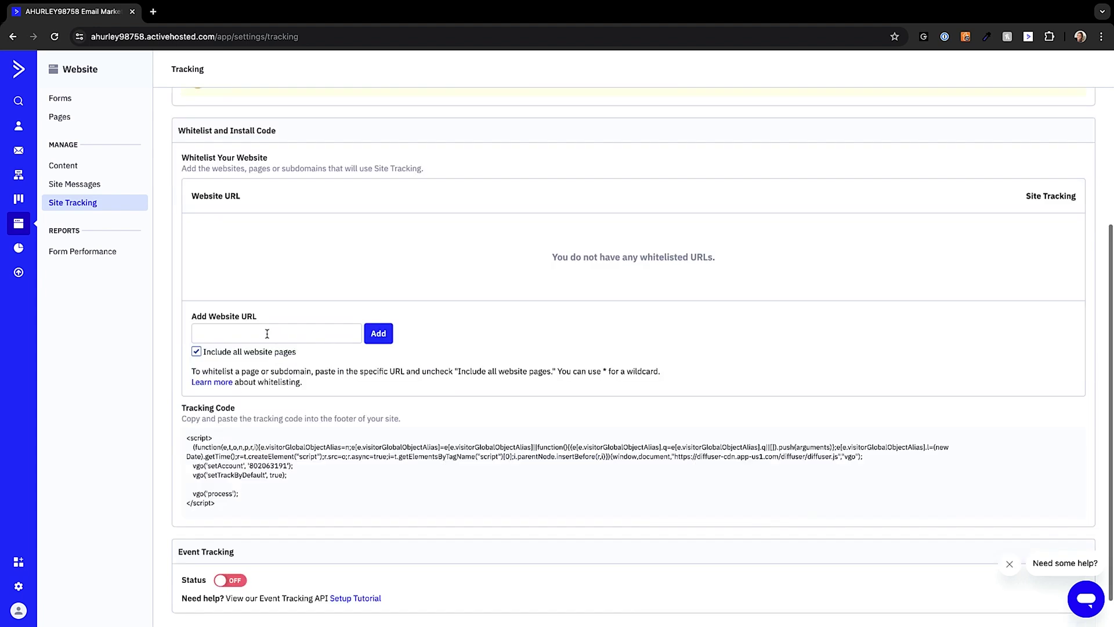
left_click(207, 332)
type("Activecampaign.com")
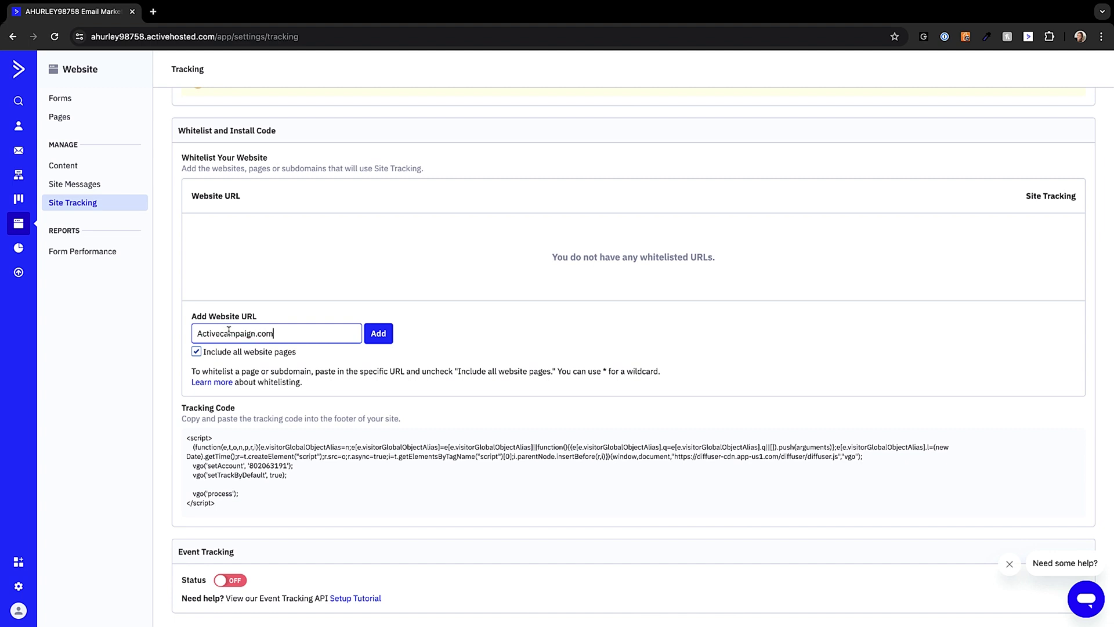
left_click(378, 340)
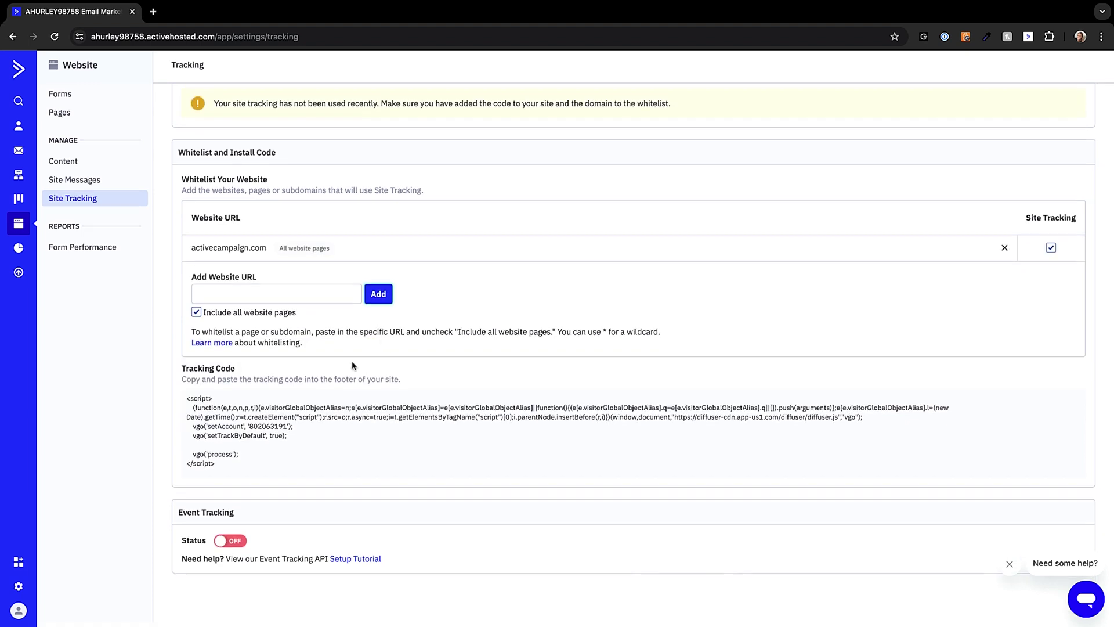
left_click(201, 417)
left_click(187, 404)
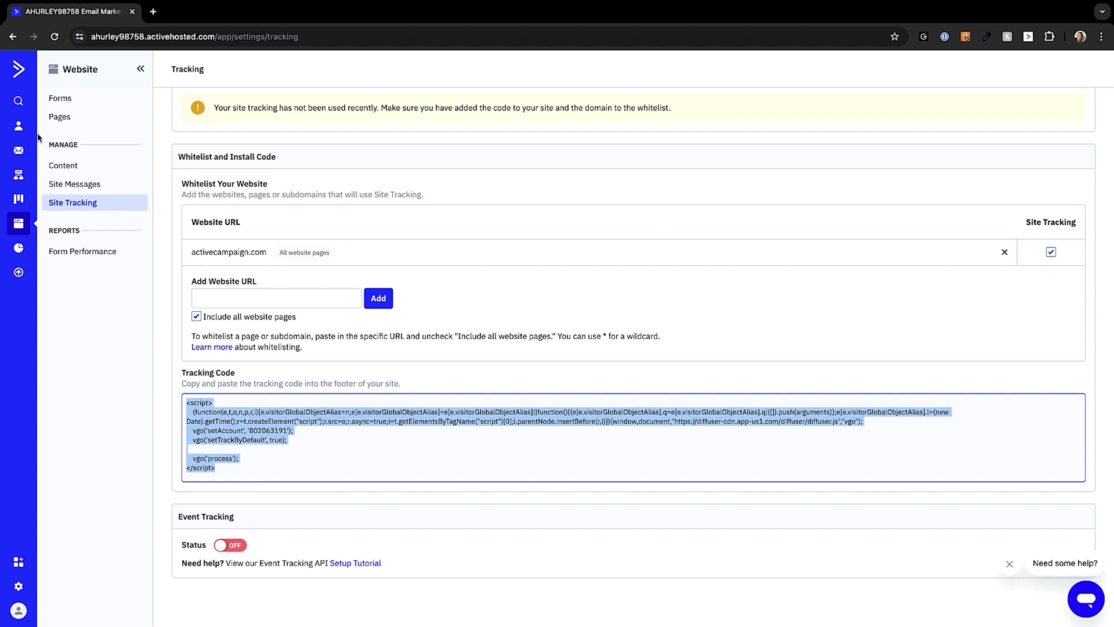
Create the 'New Contacts' list with URL activecampaign.com and a new-contacts description
left_click(19, 127)
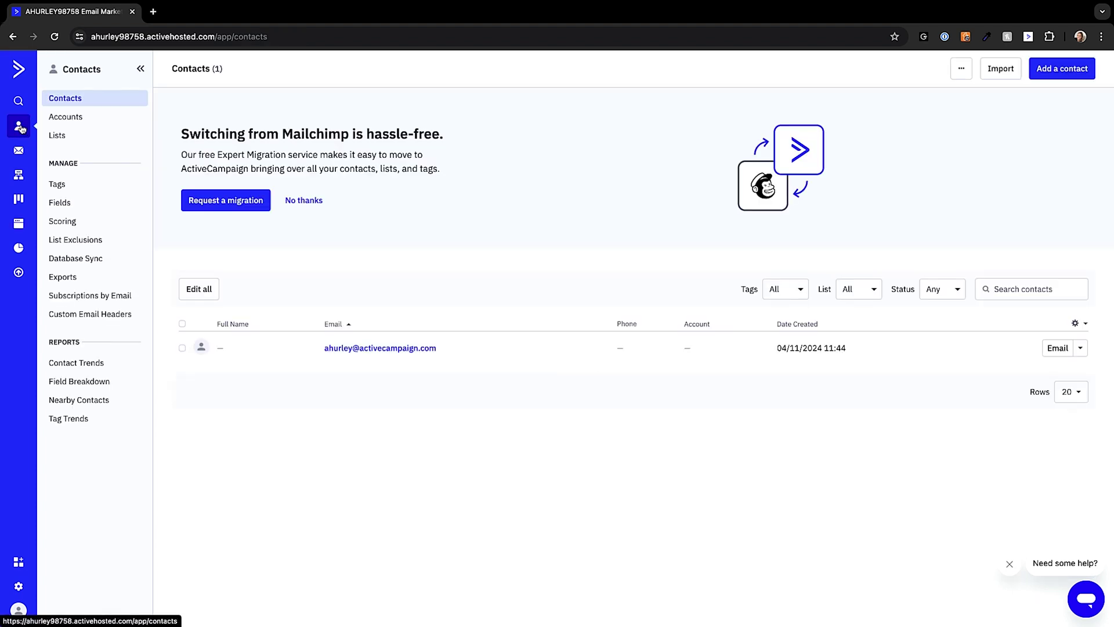
left_click(79, 138)
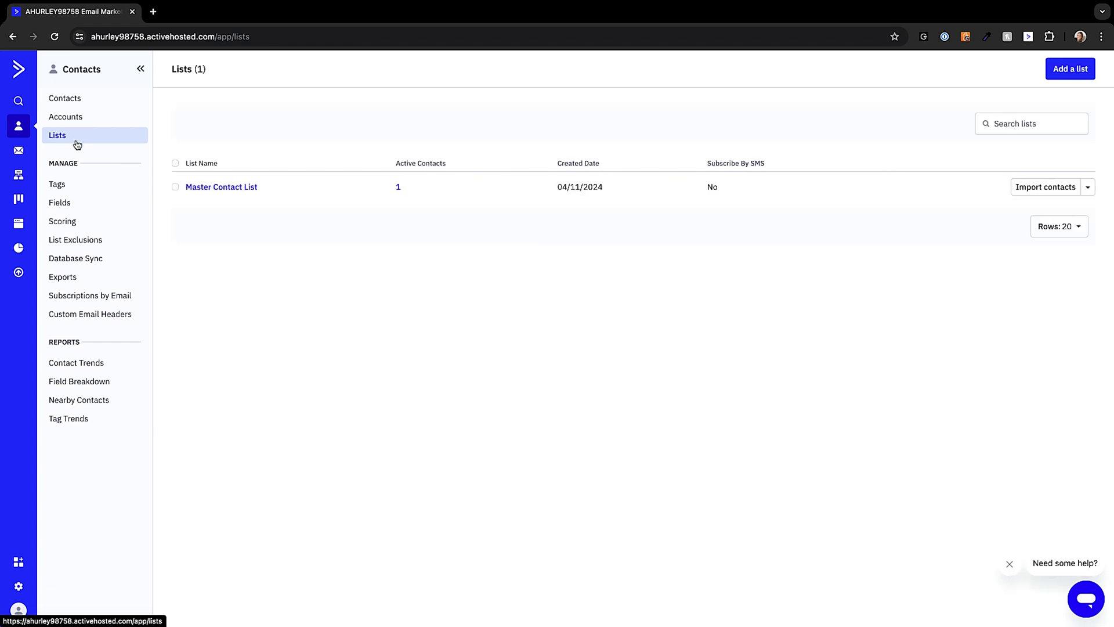
left_click(1070, 72)
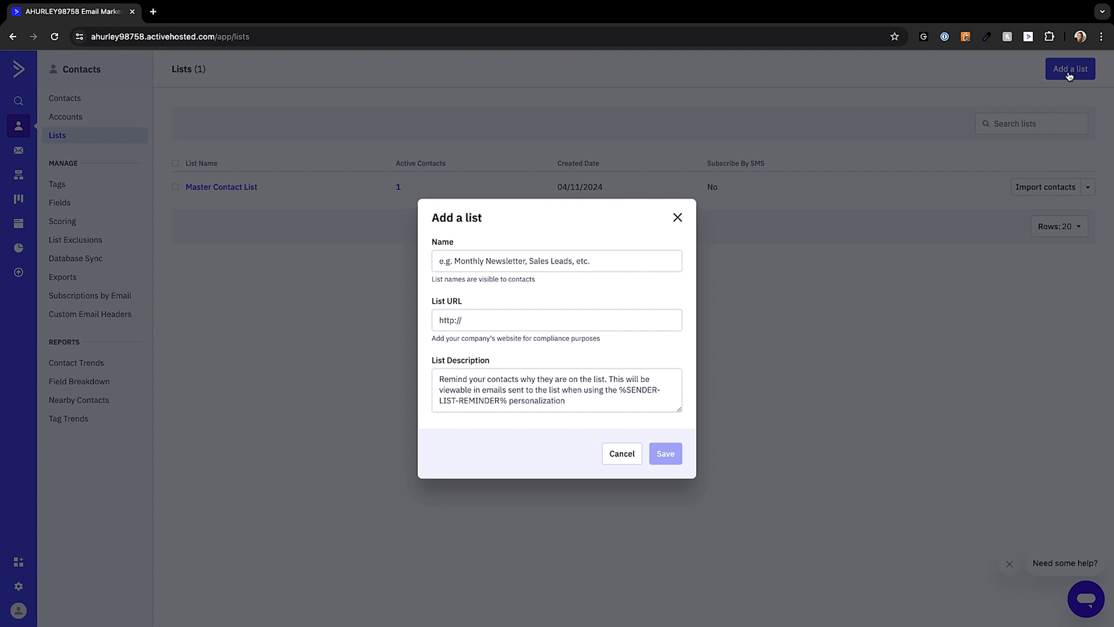
left_click(511, 261)
type("New Contacts")
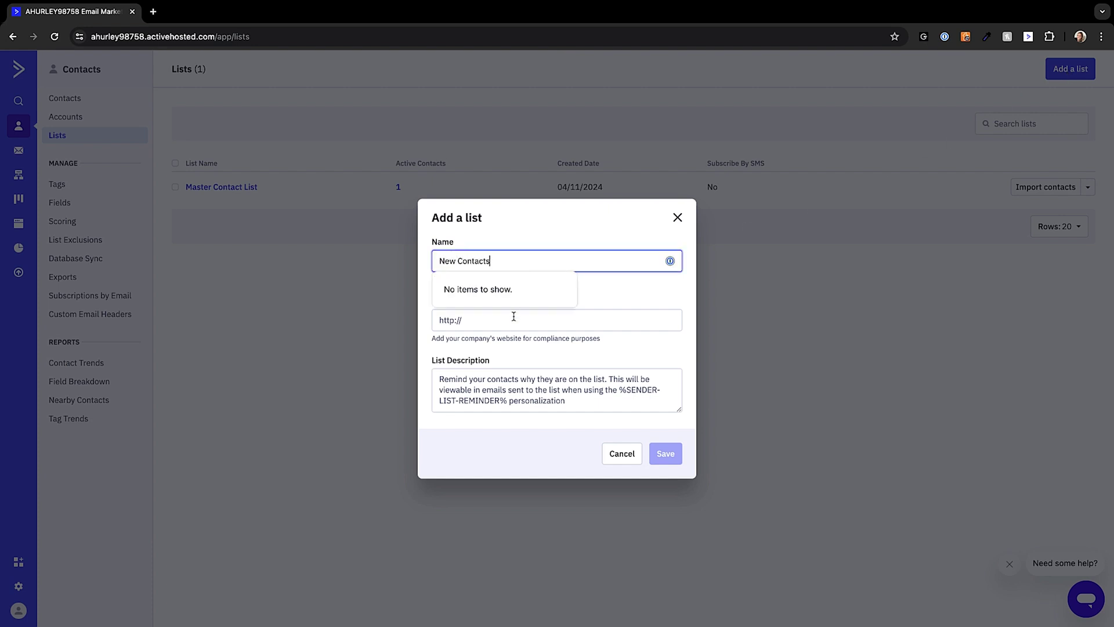
left_click(514, 317)
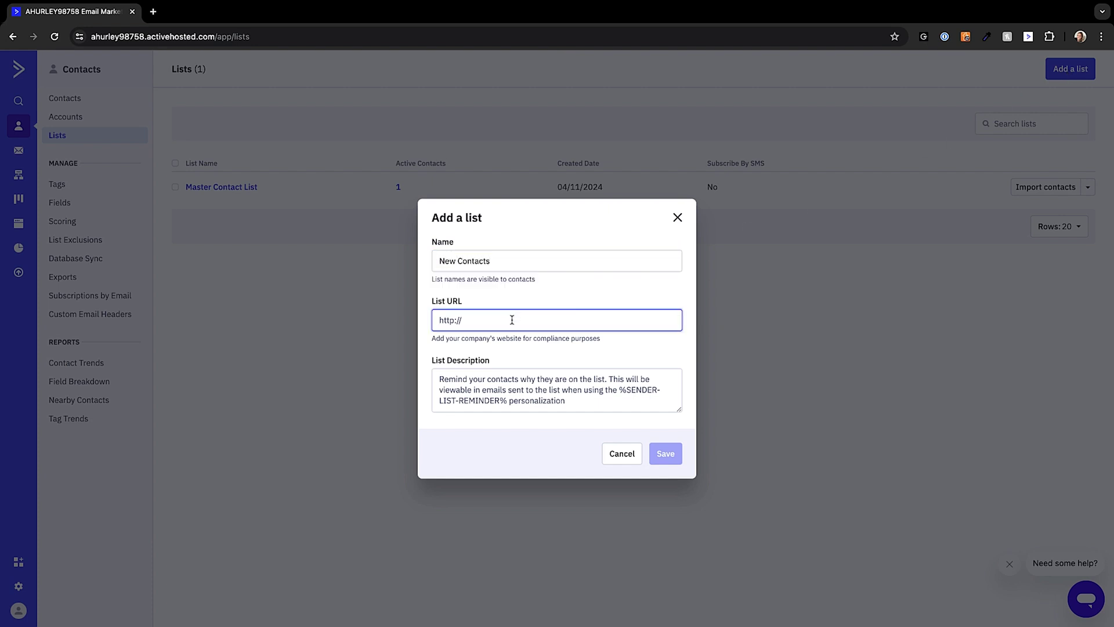
type("activecampaign.com")
left_click(525, 381)
type("You")
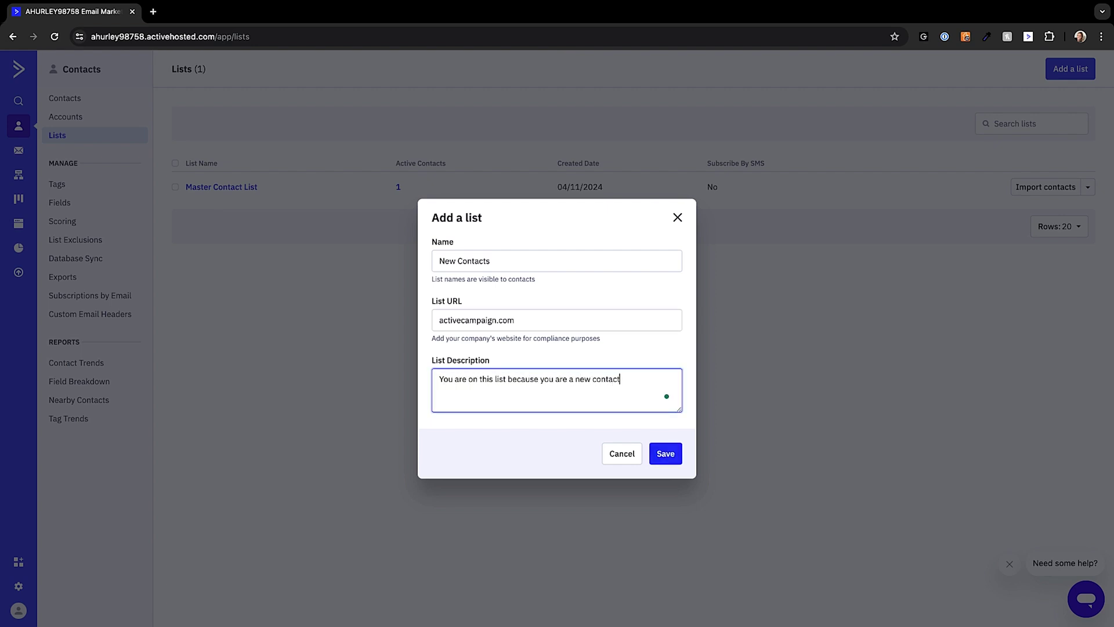
type("tivecampaign.")
left_click(667, 456)
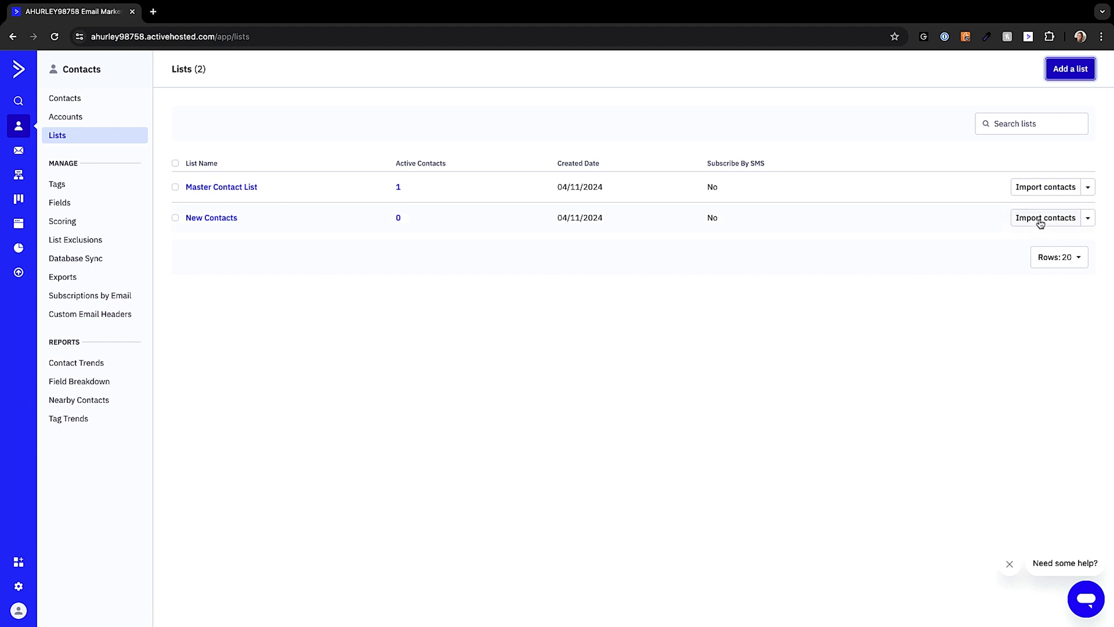
Open Import Contacts for the New Contacts list and look over the import options
left_click(1041, 224)
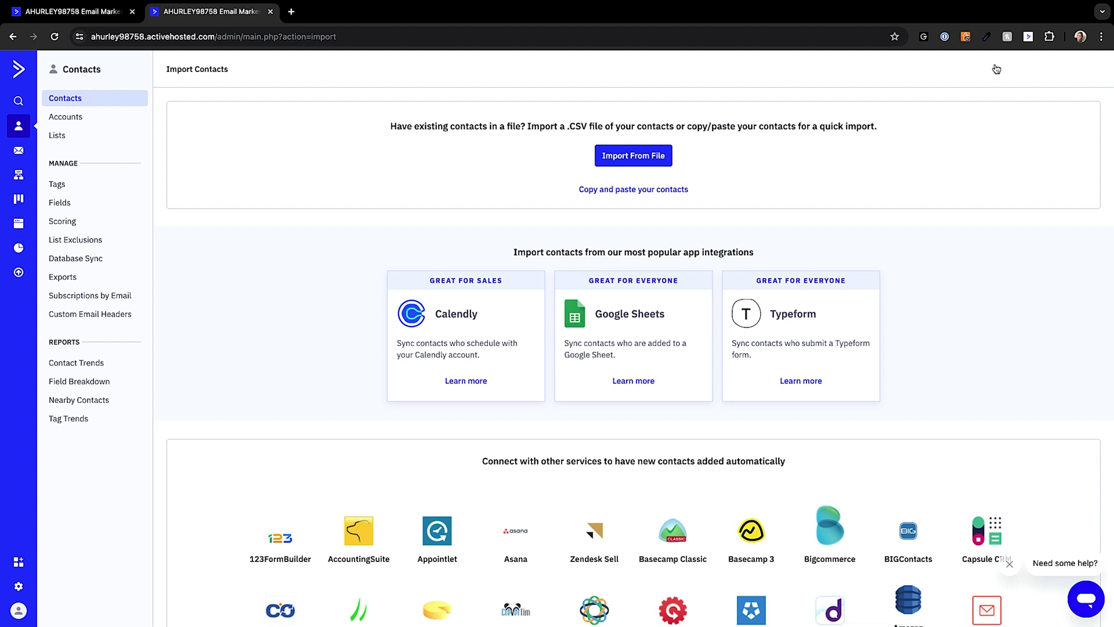
scroll(977, 325, "down", 2)
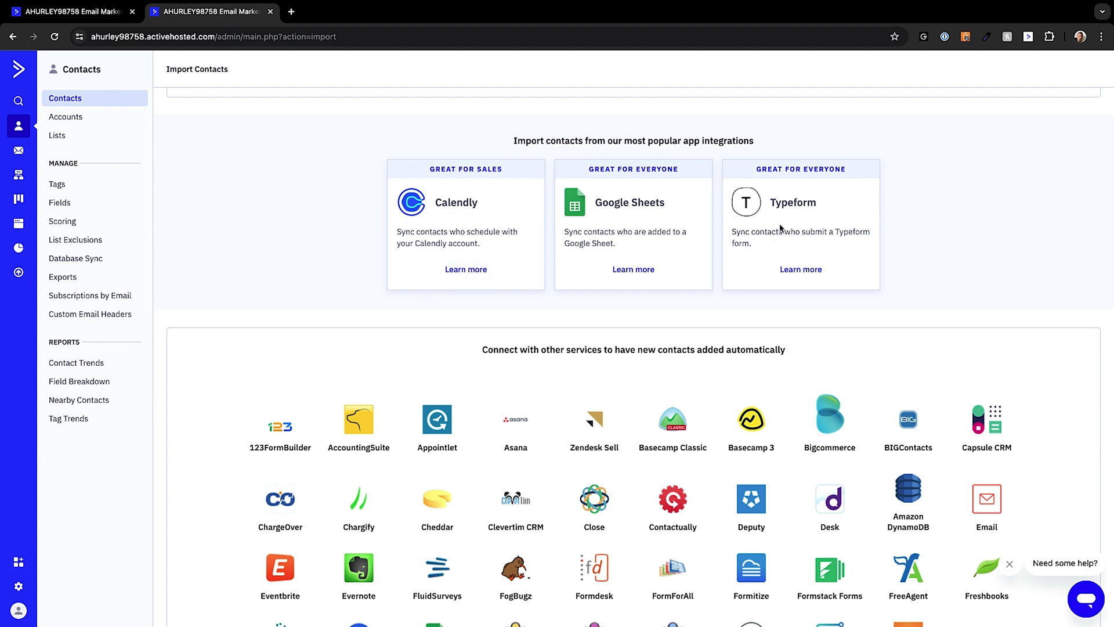
scroll(780, 228, "up", 2)
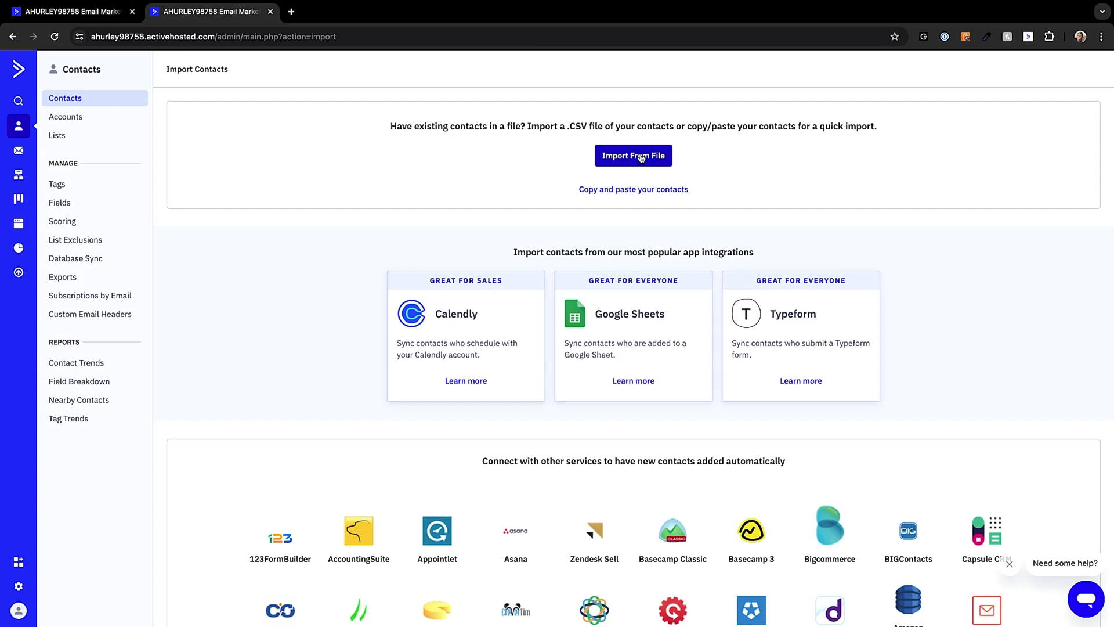
Upload the sample bandanas CSV file for import
left_click(641, 157)
left_click(491, 290)
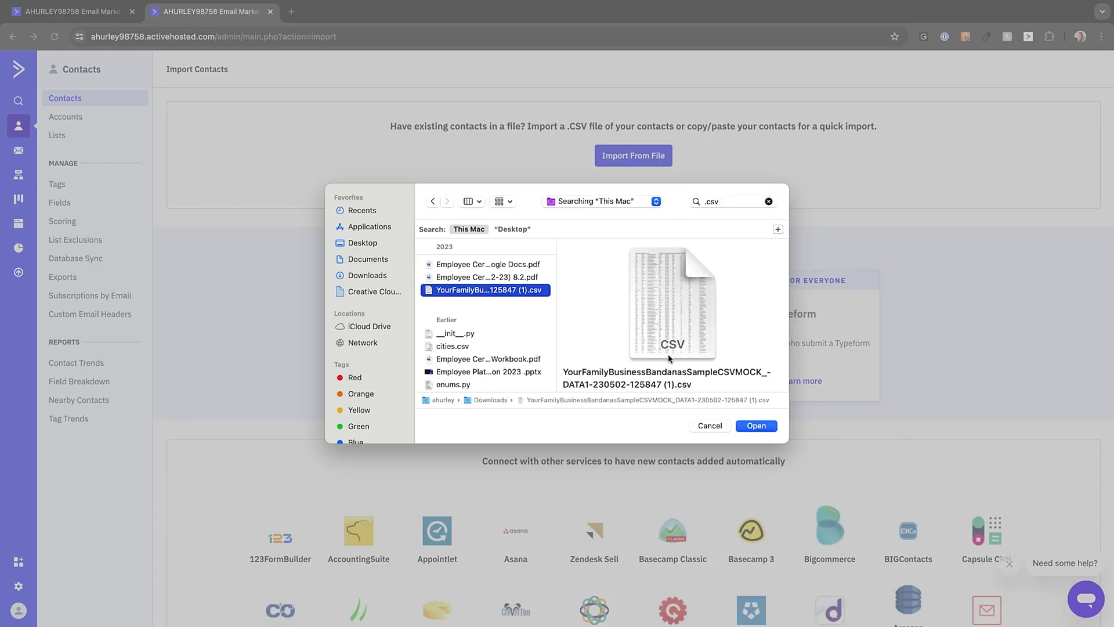
left_click(756, 426)
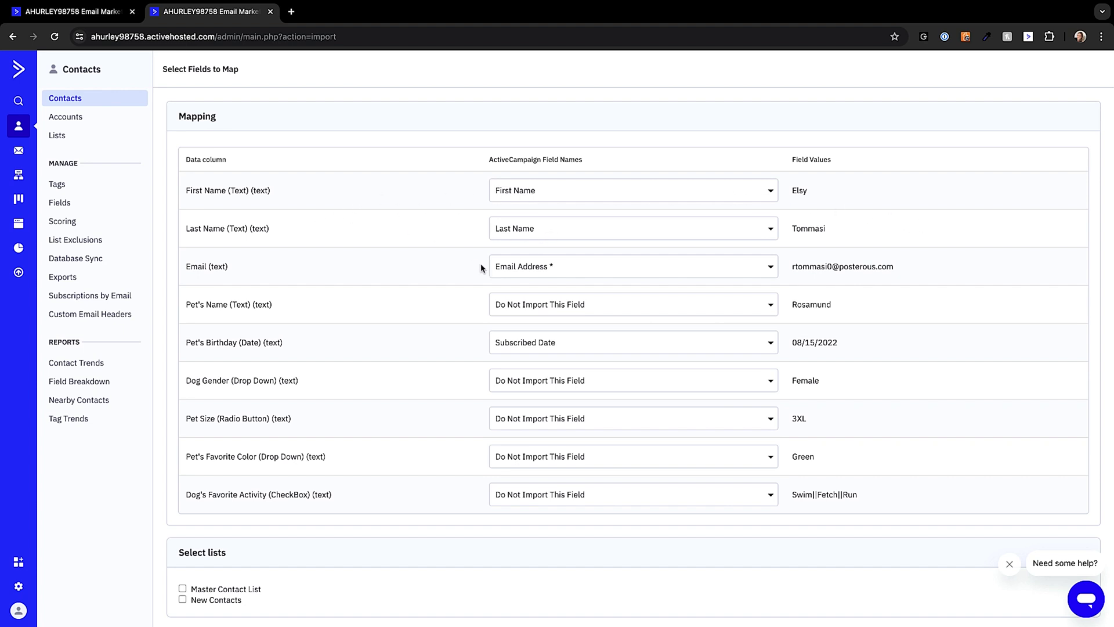
Exclude the Pet's Name column from the import and check the remaining field mappings
left_click(586, 304)
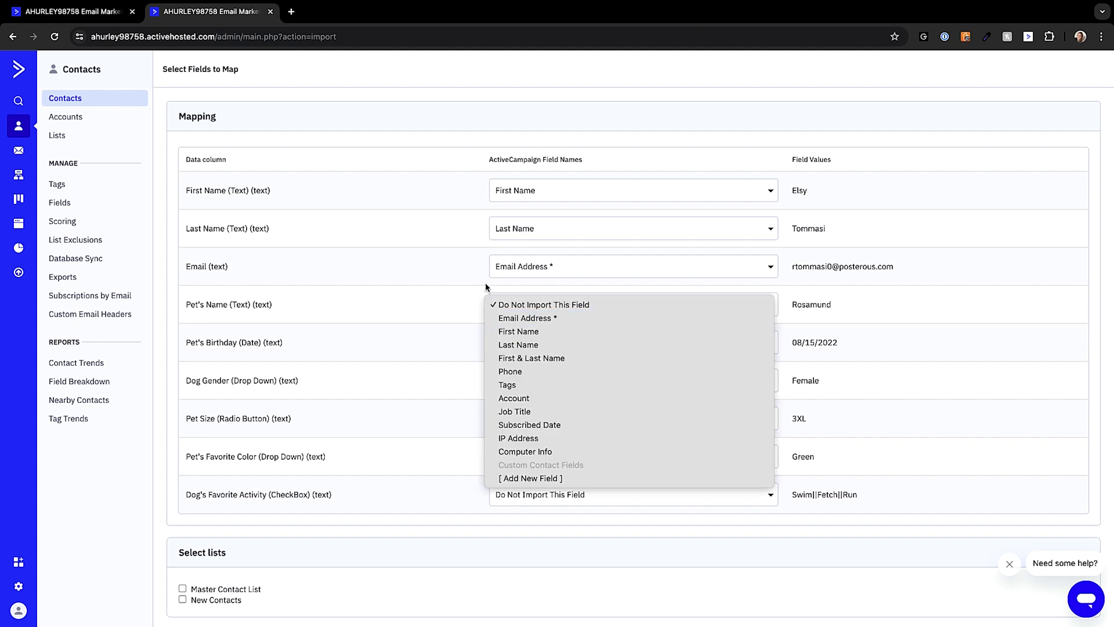
left_click(466, 288)
scroll(468, 286, "down", 1)
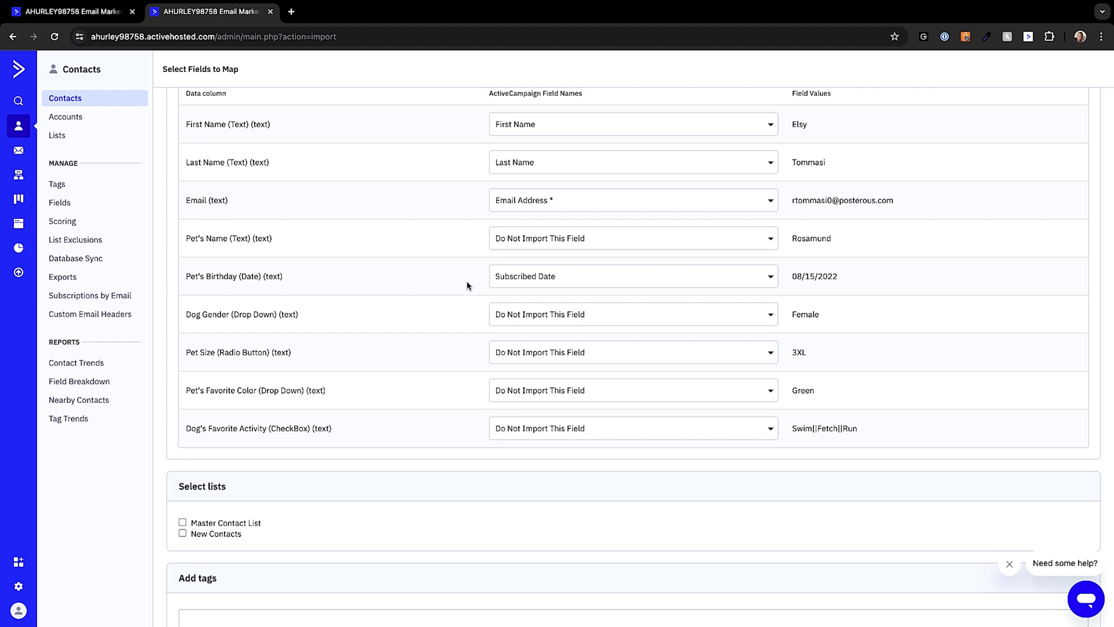
scroll(468, 286, "down", 2)
scroll(467, 285, "down", 1)
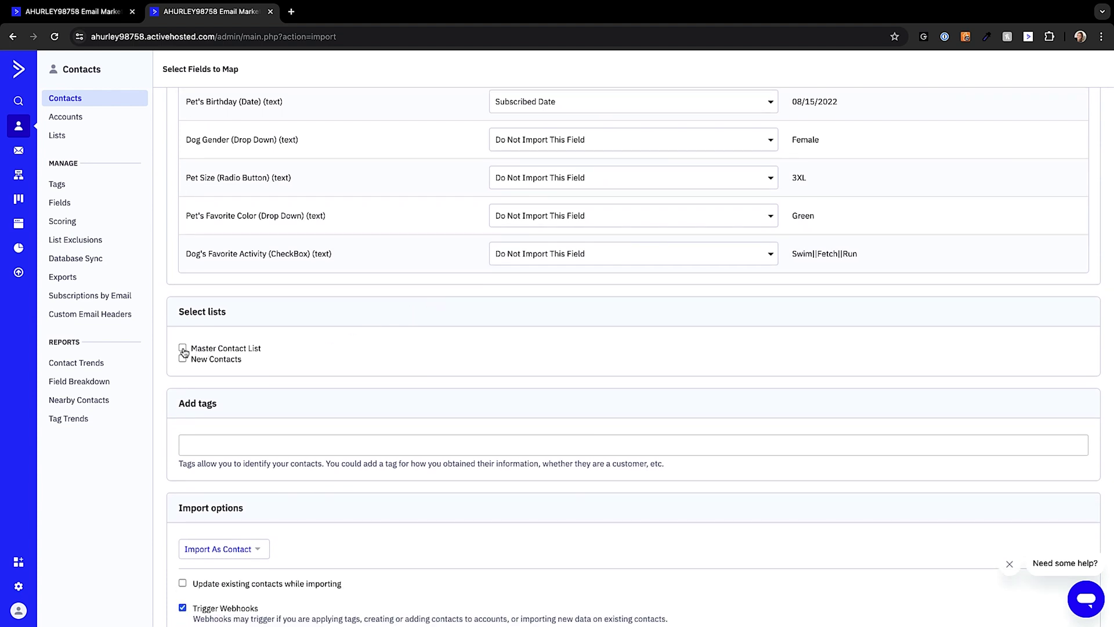
Import the contacts into Master Contact List and New Contacts as active, updating existing ones
left_click(182, 348)
left_click(182, 360)
scroll(267, 362, "down", 1)
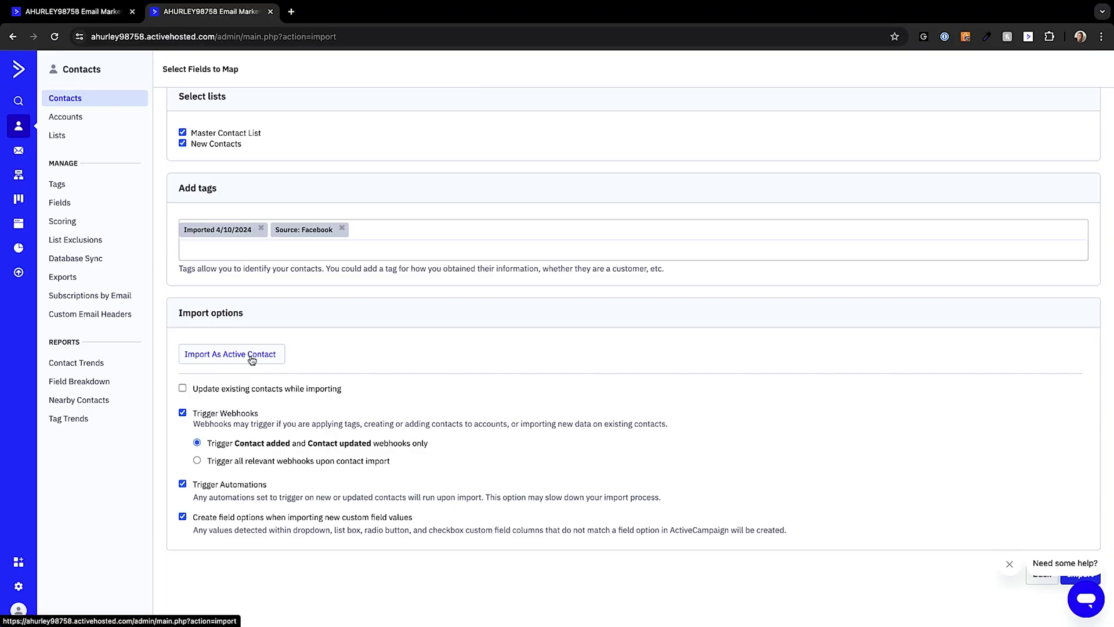
left_click(251, 361)
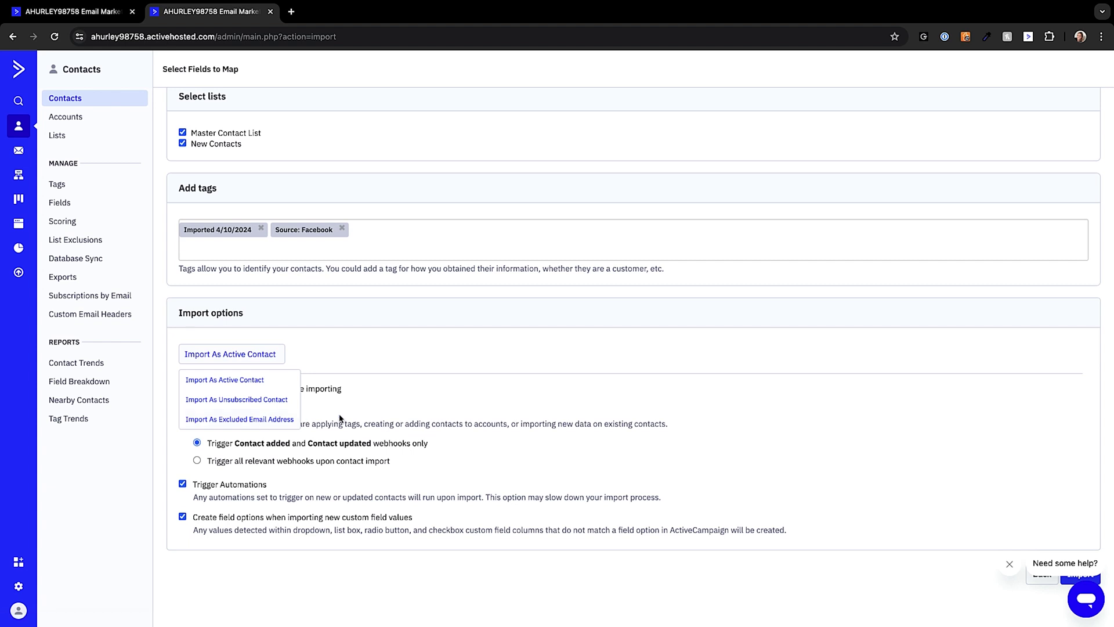
left_click(361, 394)
left_click(182, 387)
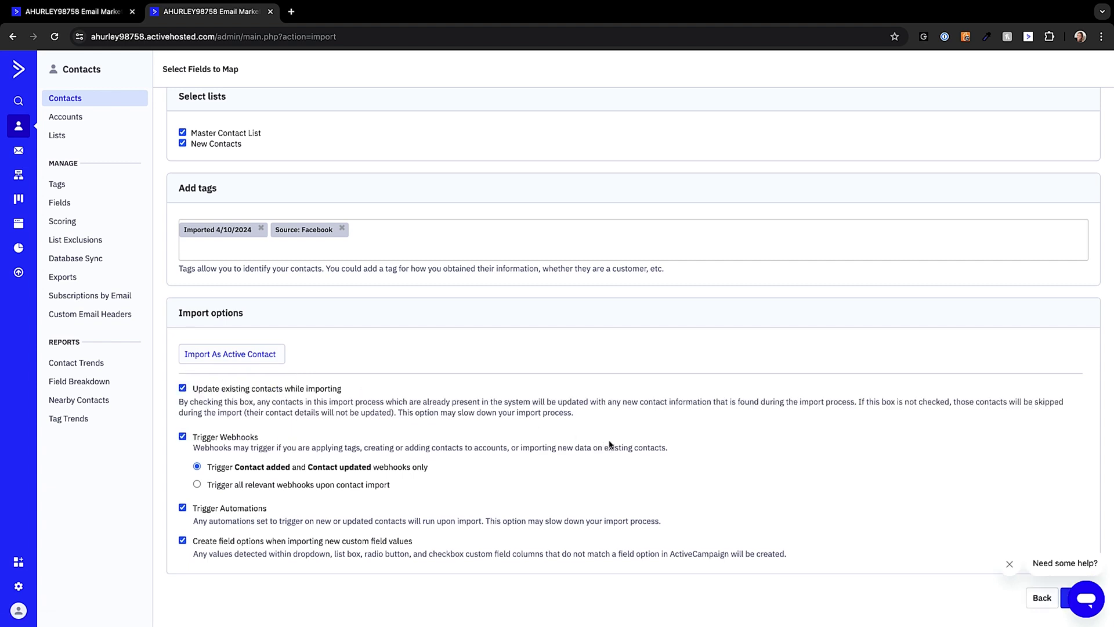
scroll(755, 476, "down", 1)
left_click(1078, 574)
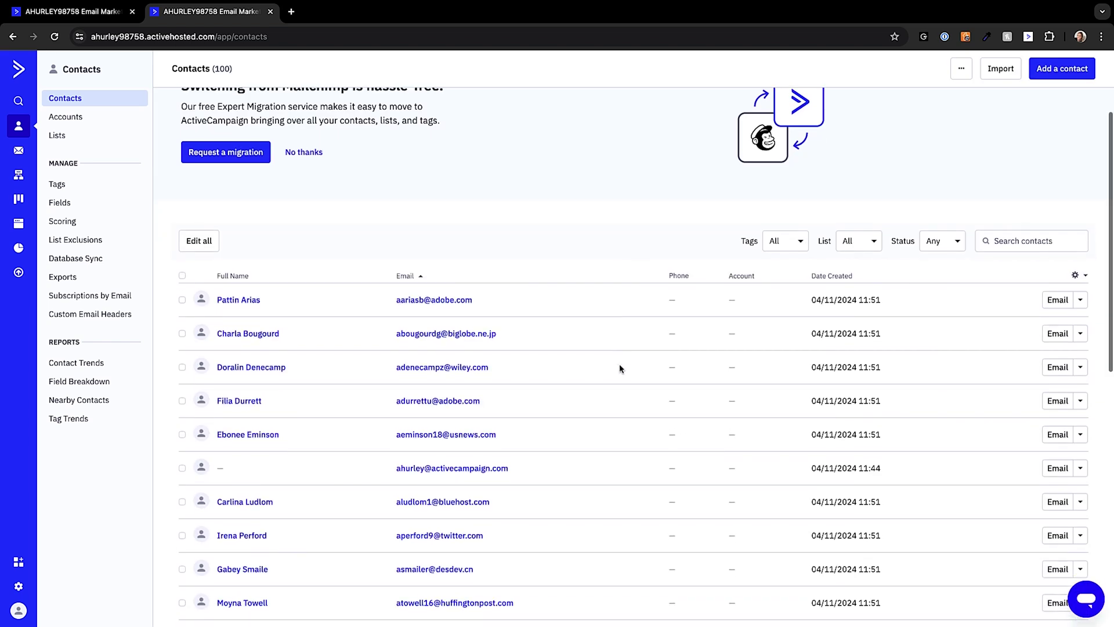
scroll(620, 368, "down", 3)
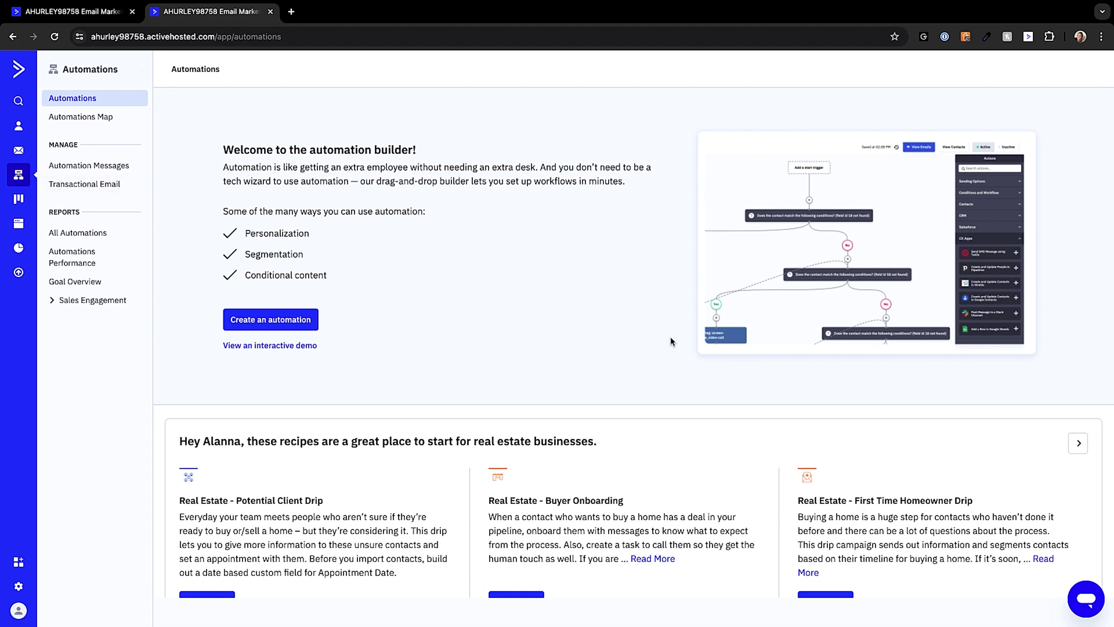
Look over the Automations welcome page and start a new automation
scroll(585, 410, "down", 2)
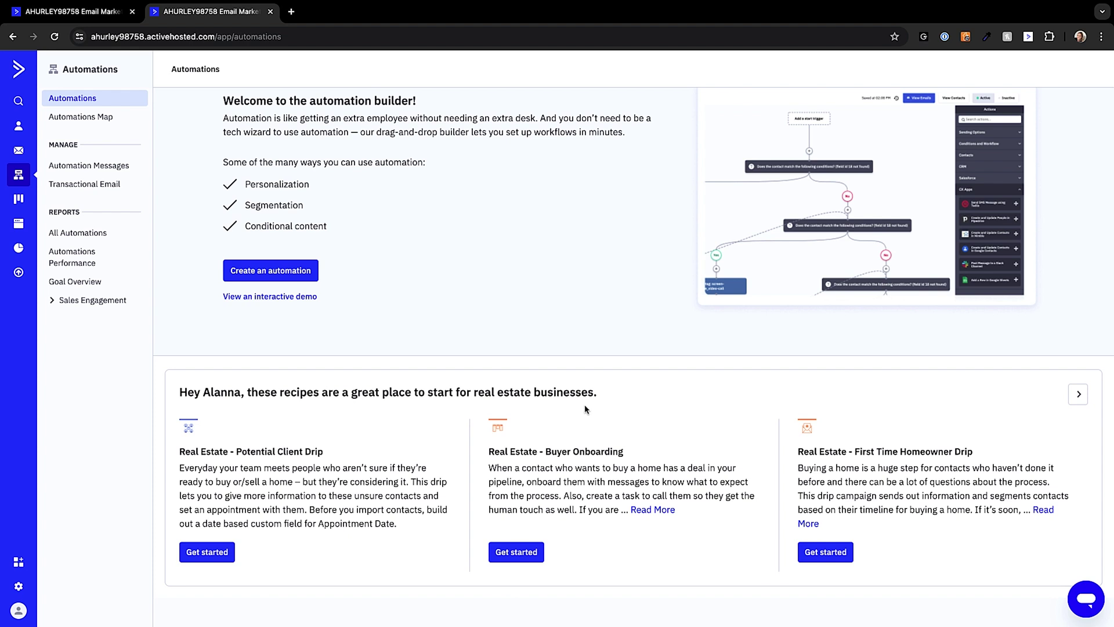
scroll(585, 409, "up", 2)
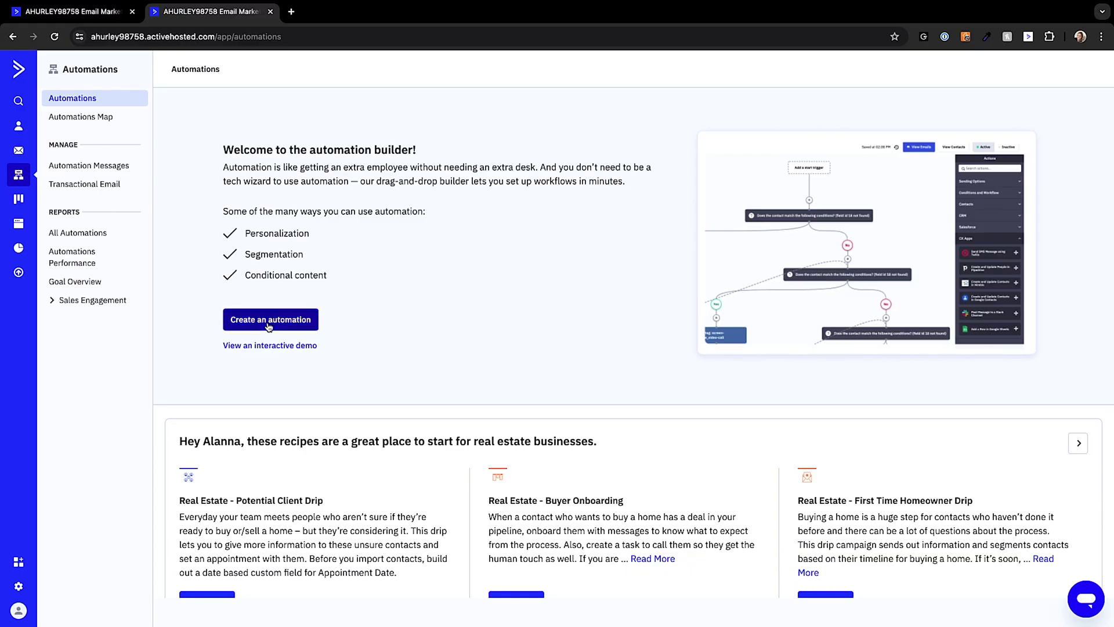
left_click(269, 326)
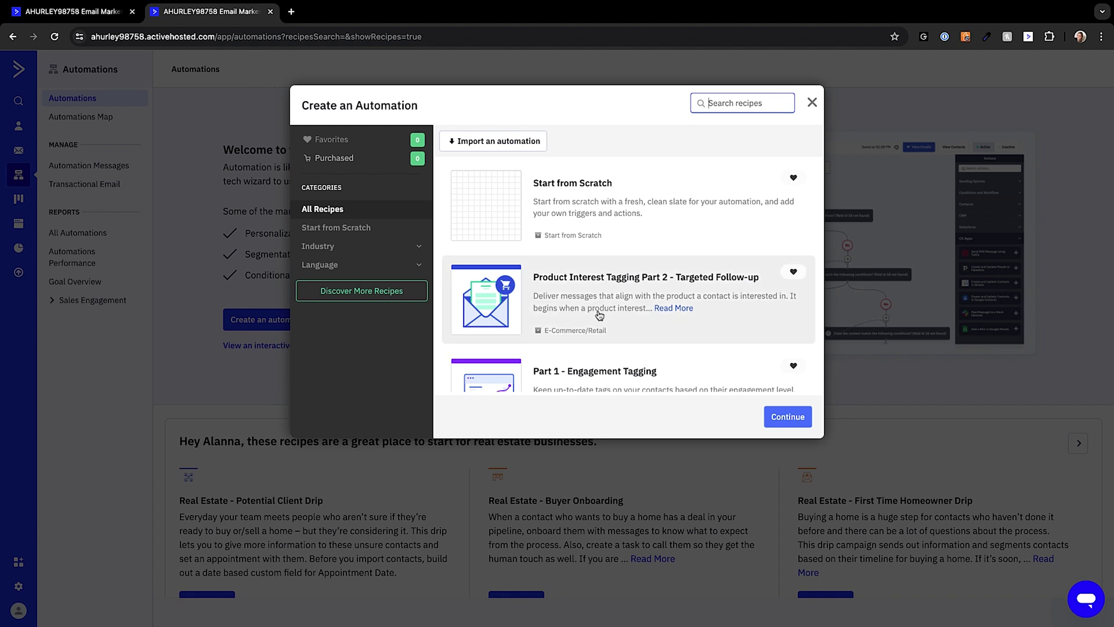
Browse the recipe list, then create a blank automation using Start from Scratch
scroll(600, 319, "down", 2)
scroll(600, 318, "down", 2)
scroll(600, 318, "down", 1)
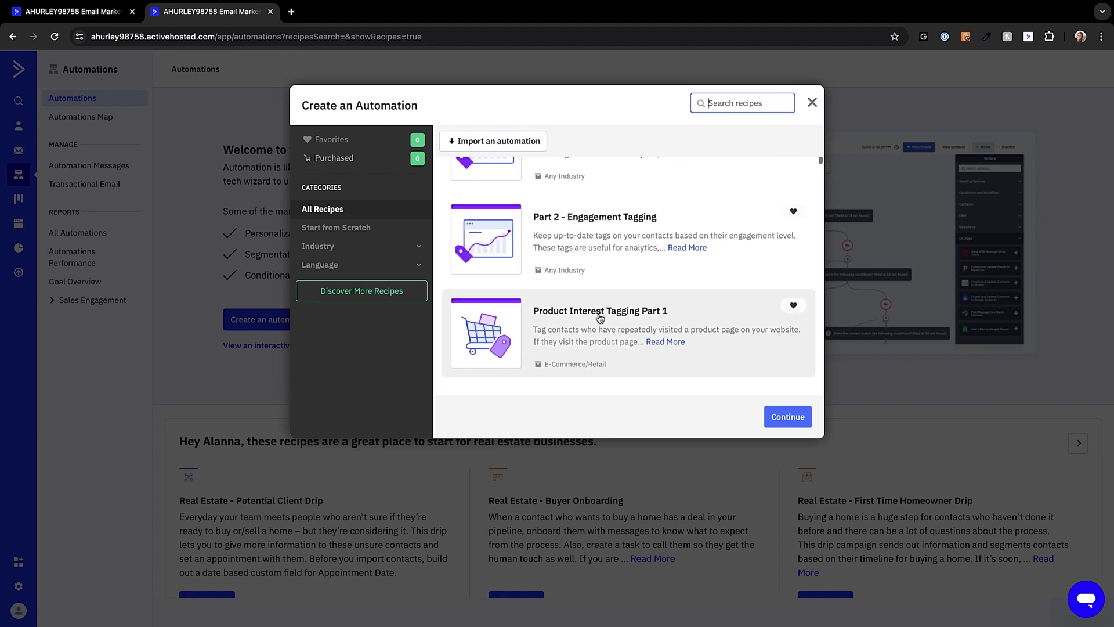
scroll(600, 318, "down", 1)
scroll(600, 318, "down", 2)
scroll(600, 318, "down", 1)
scroll(601, 318, "down", 2)
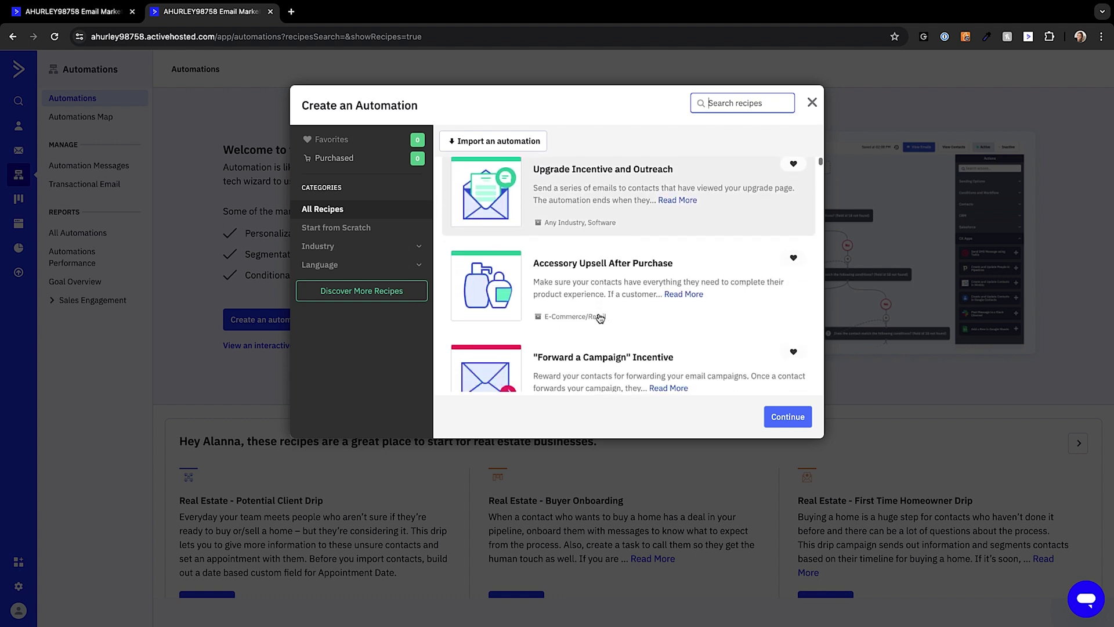
scroll(600, 318, "down", 1)
scroll(600, 318, "down", 1)
scroll(600, 318, "down", 2)
scroll(600, 318, "up", 1)
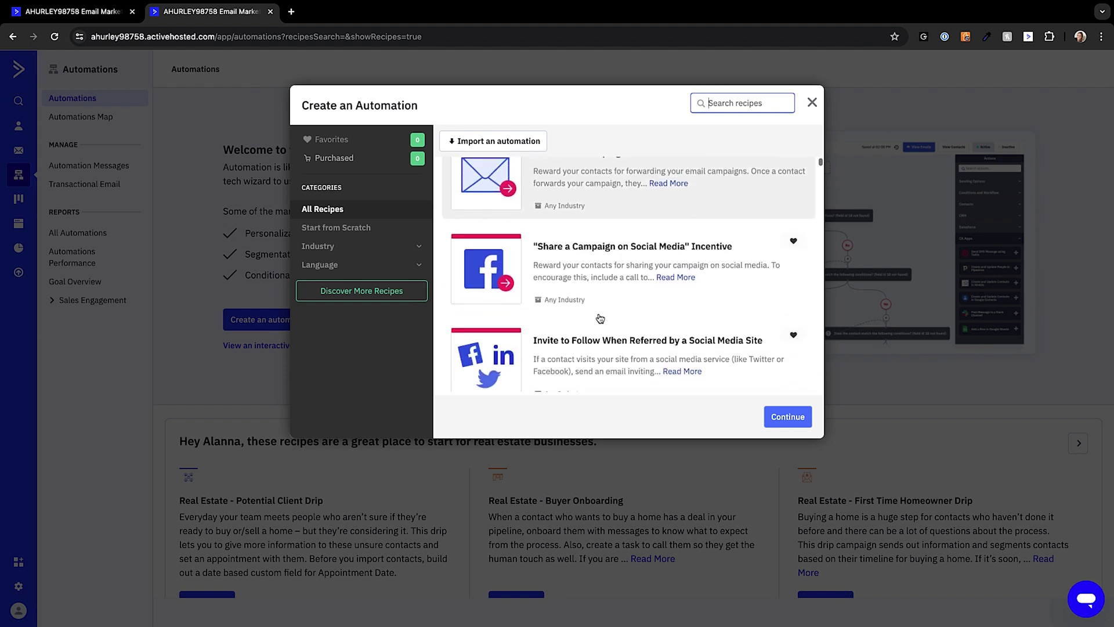
scroll(601, 318, "up", 3)
scroll(600, 318, "up", 2)
scroll(601, 318, "up", 2)
scroll(600, 318, "up", 1)
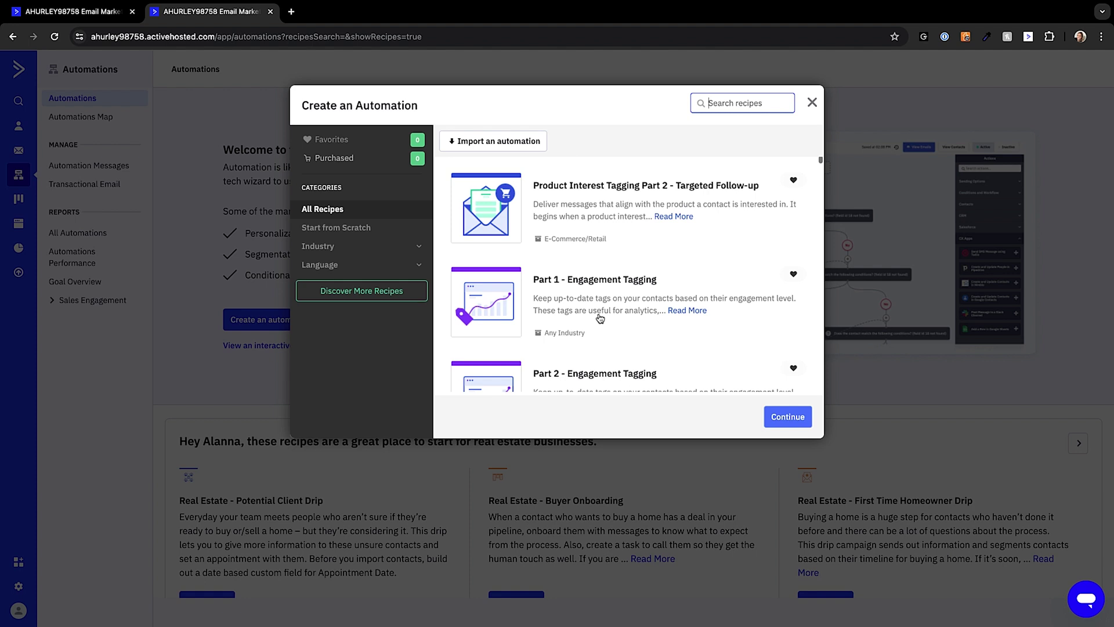
scroll(600, 318, "up", 1)
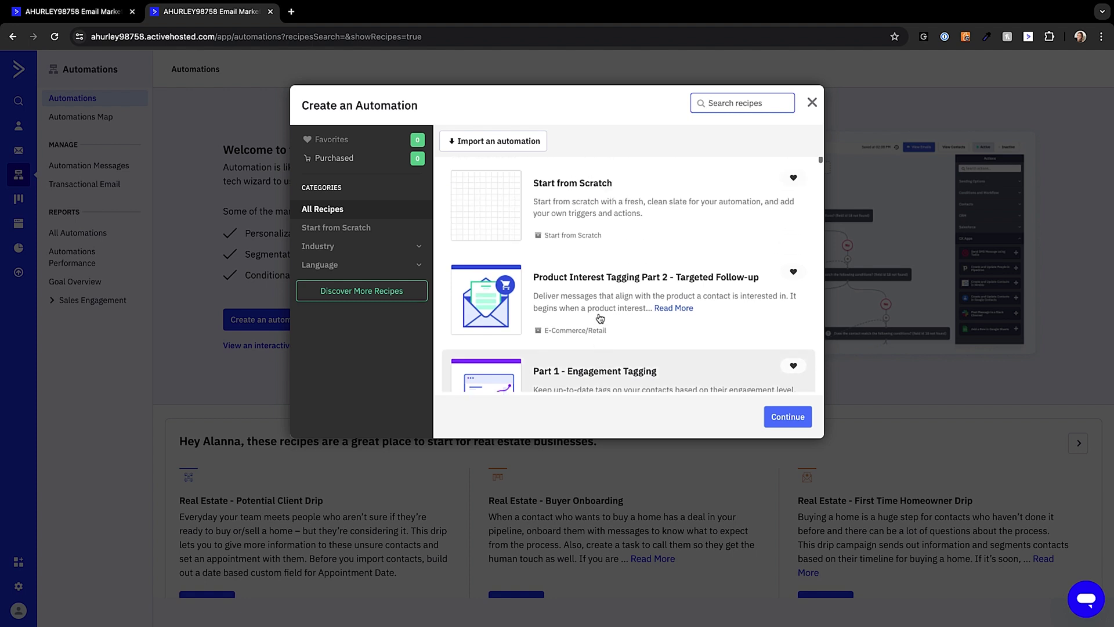
left_click(575, 215)
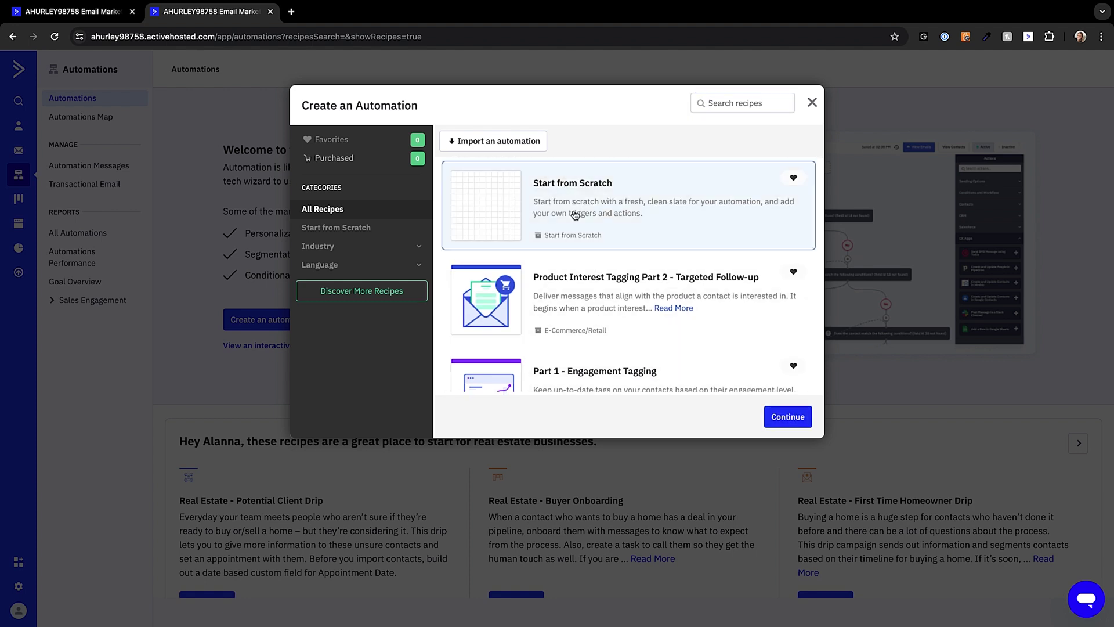
left_click(781, 418)
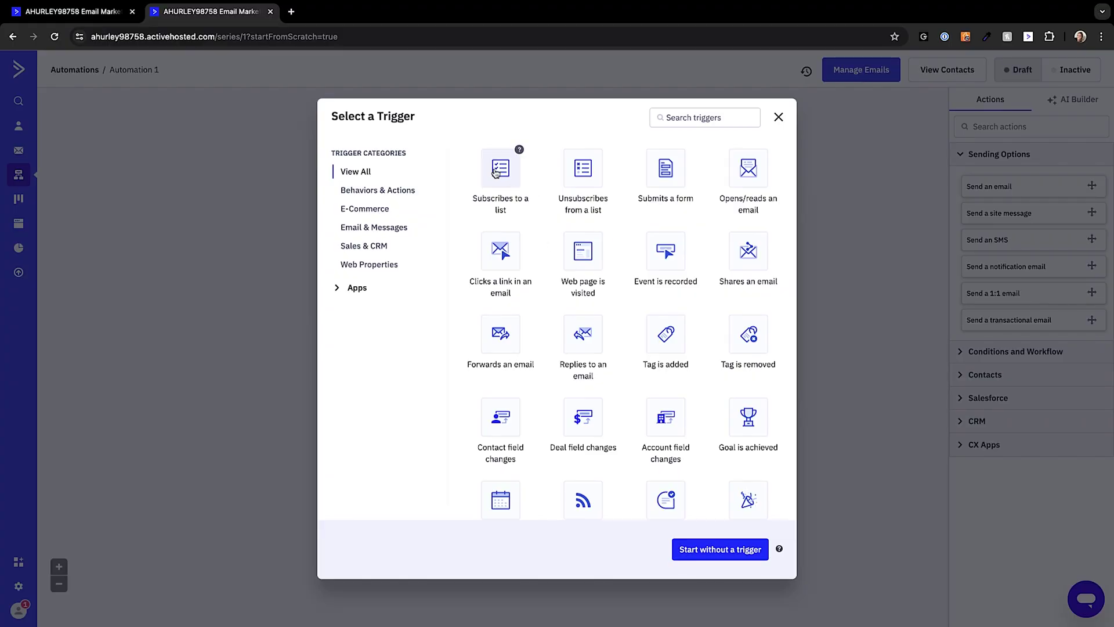
Trigger the automation on subscription to the New Contacts list, running once, with segmenting off
left_click(493, 172)
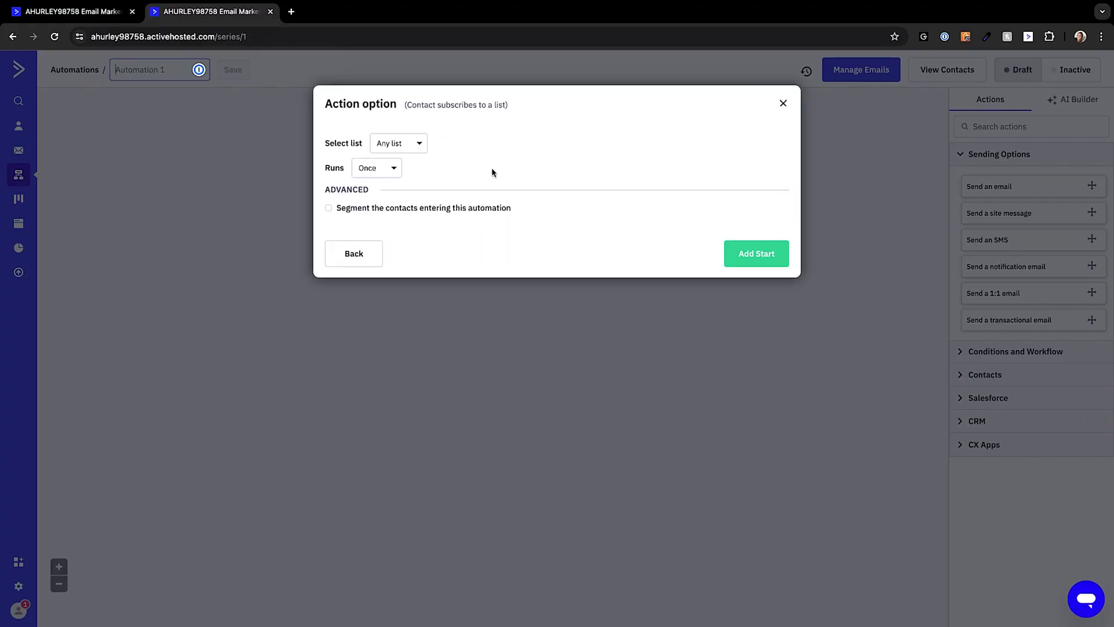
left_click(407, 151)
left_click(407, 234)
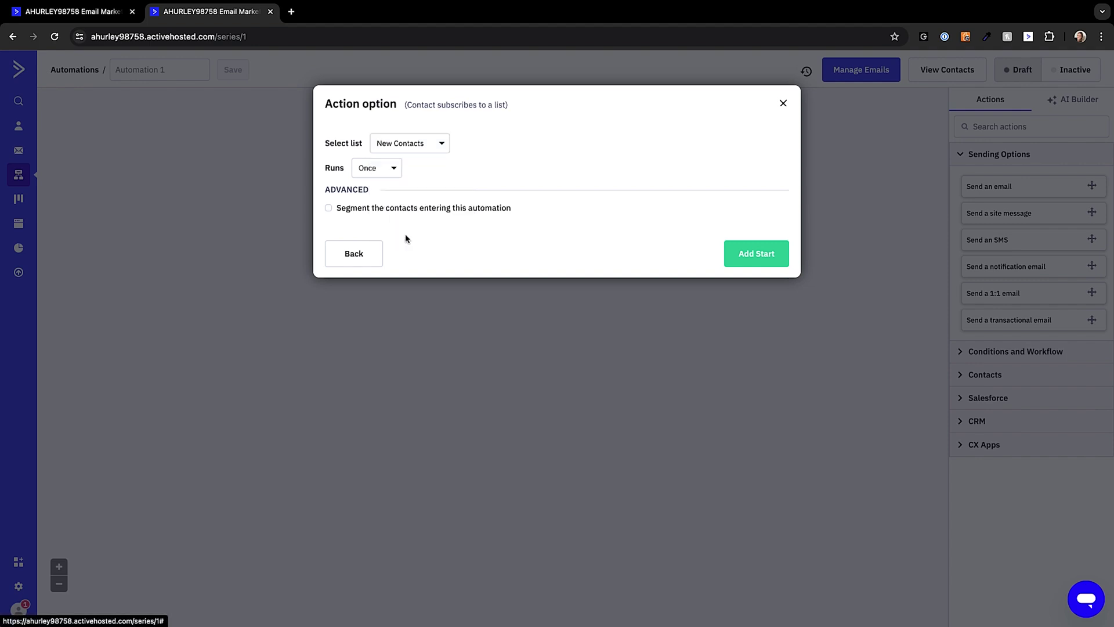
left_click(393, 173)
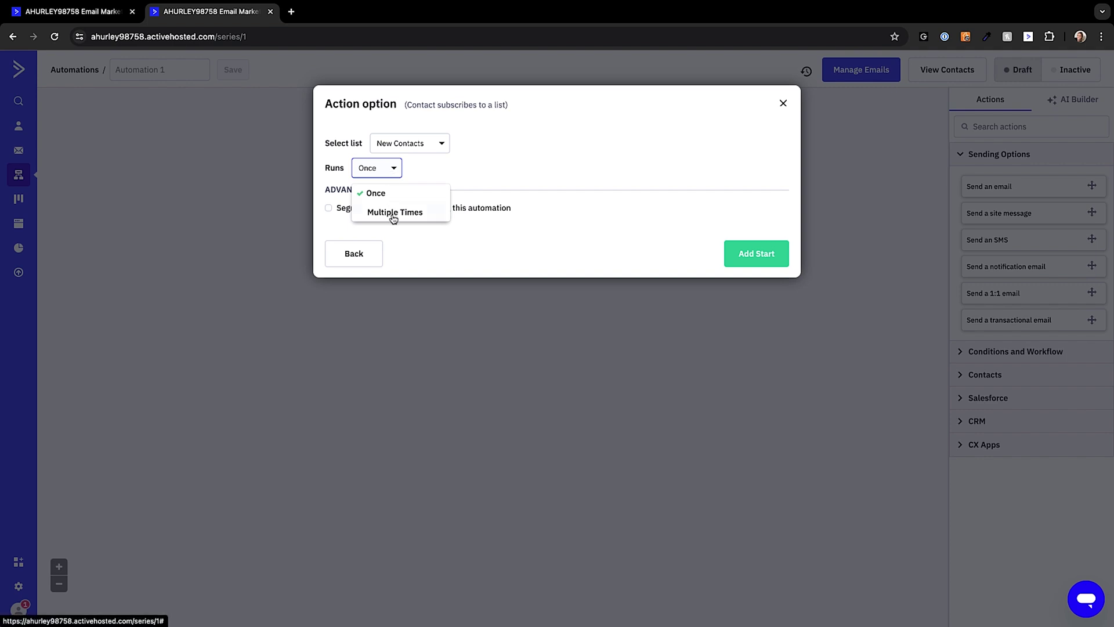
left_click(330, 210)
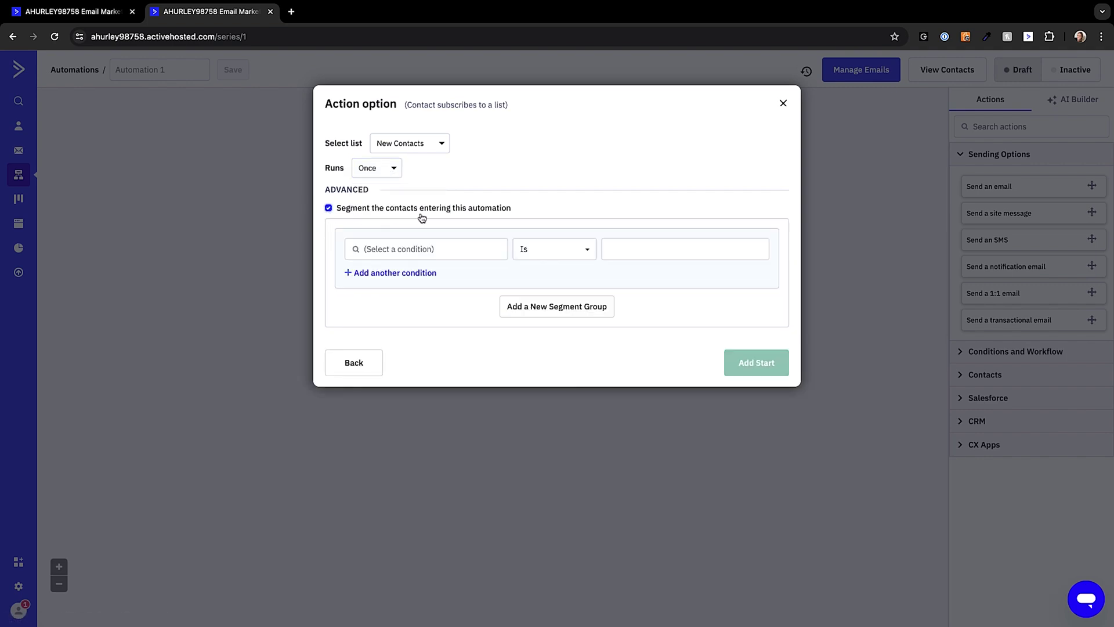
left_click(329, 209)
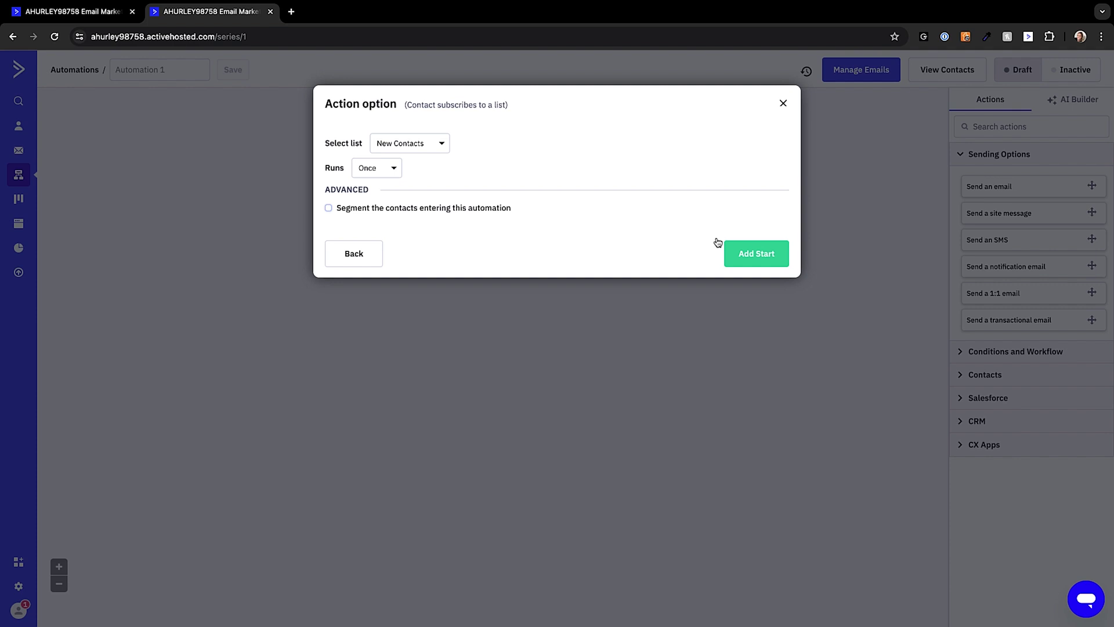
left_click(748, 257)
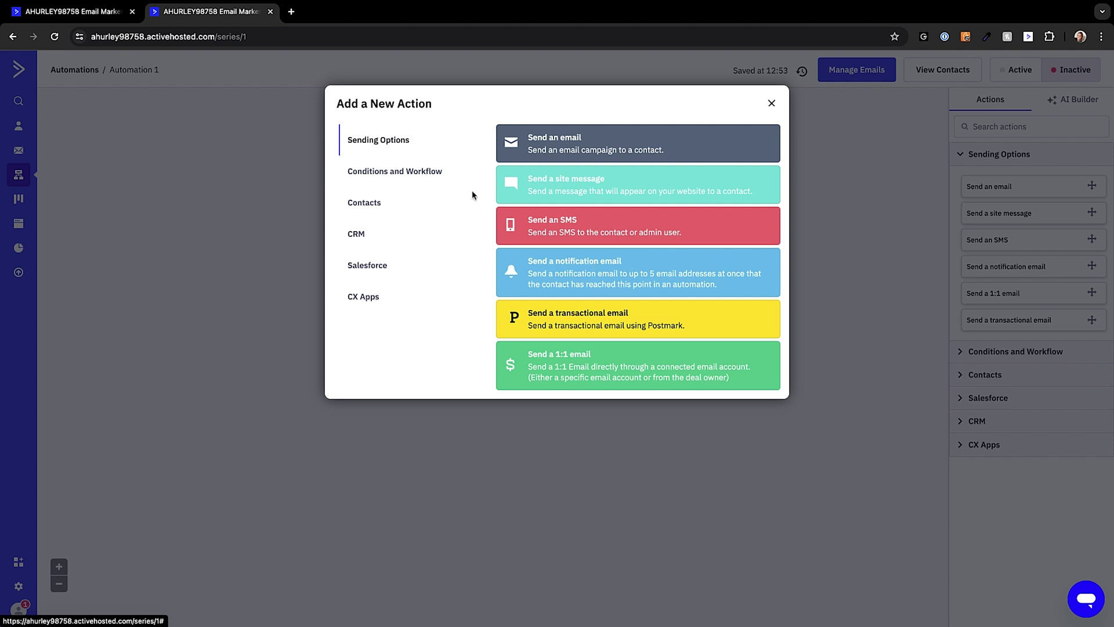
Add a Send an email action for a new email named 'Email #1', starting from a template
left_click(404, 177)
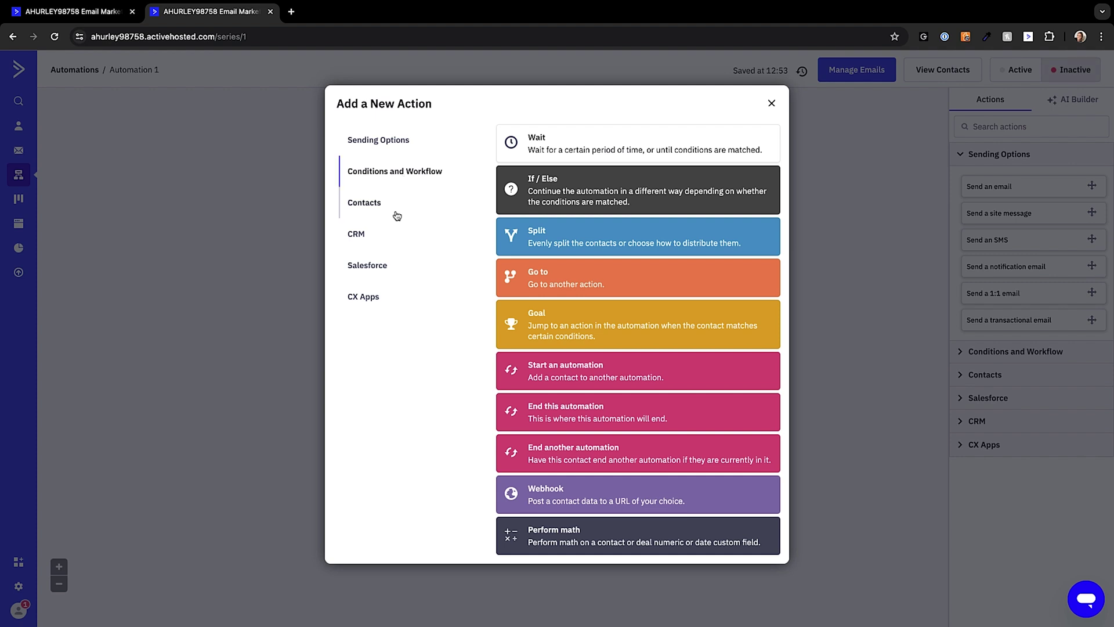
left_click(395, 148)
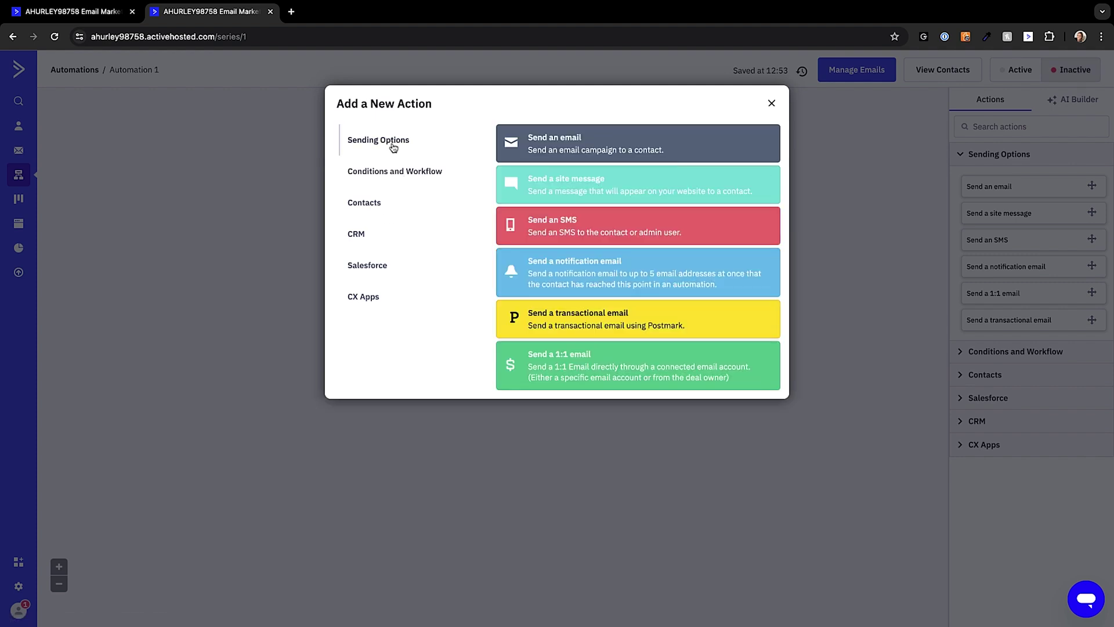
left_click(553, 153)
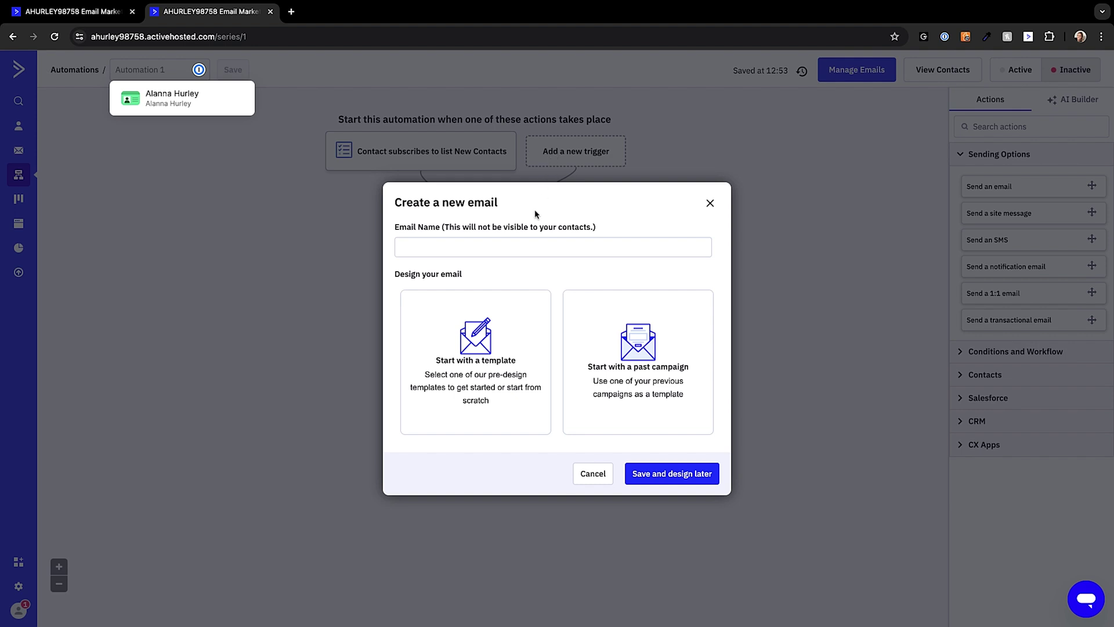
left_click(507, 248)
type("Email #1")
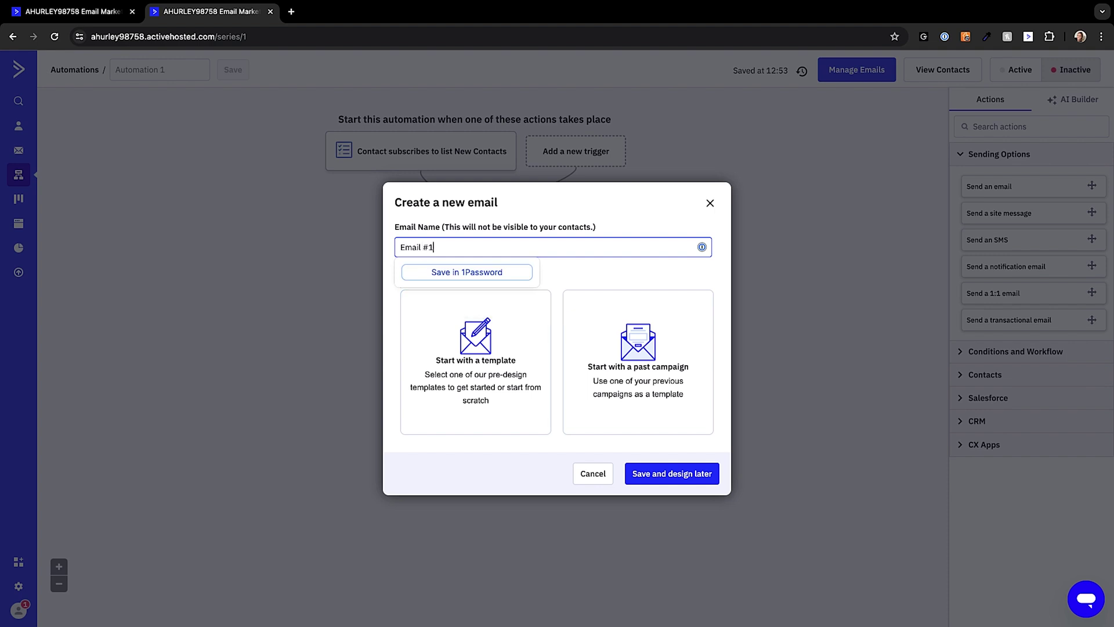
left_click(561, 379)
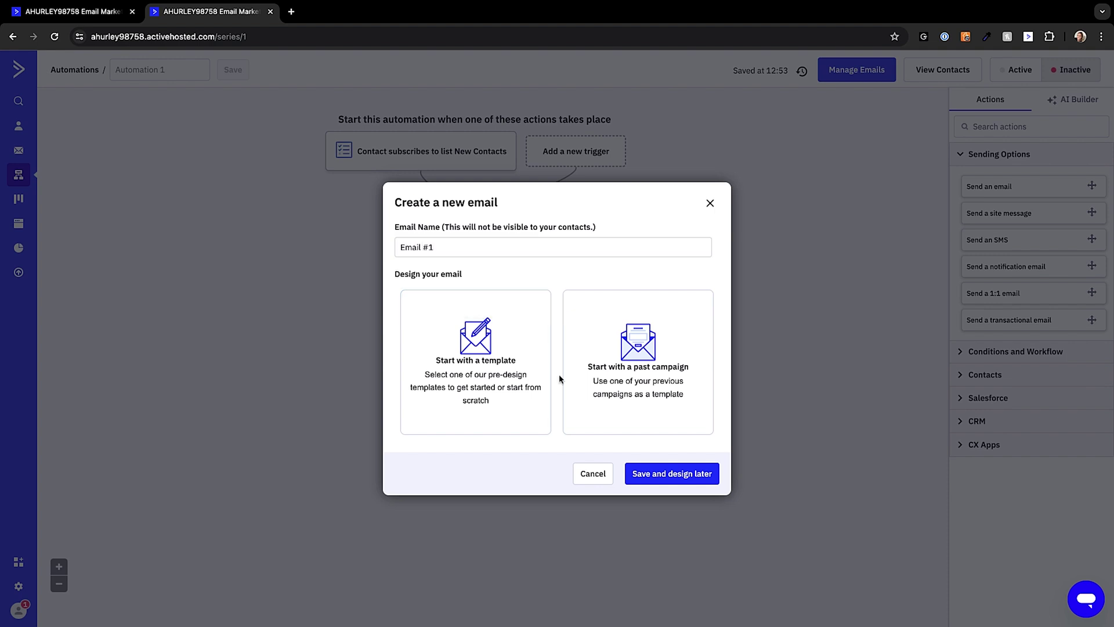
left_click(469, 356)
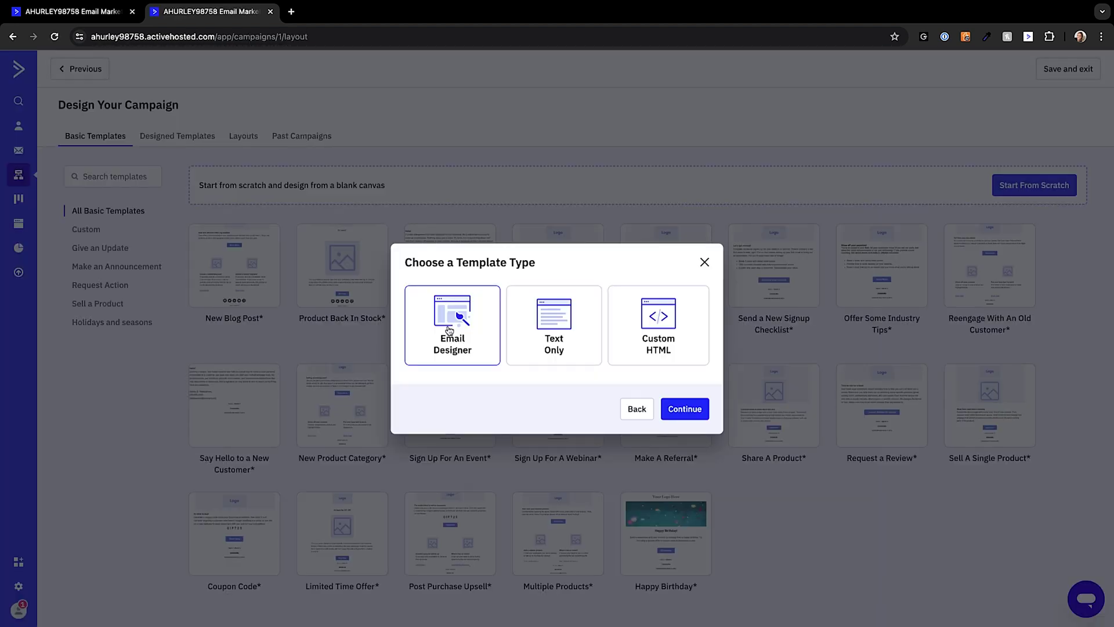
Choose the Email Designer, browse the Designed Templates, then save and exit Email #1
left_click(692, 409)
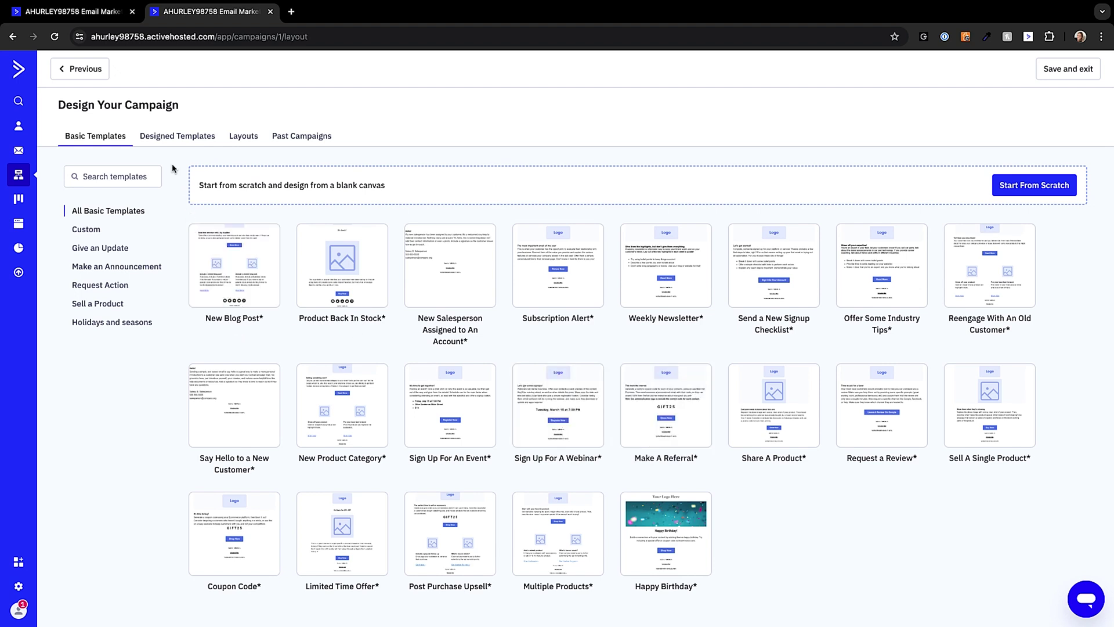
left_click(164, 137)
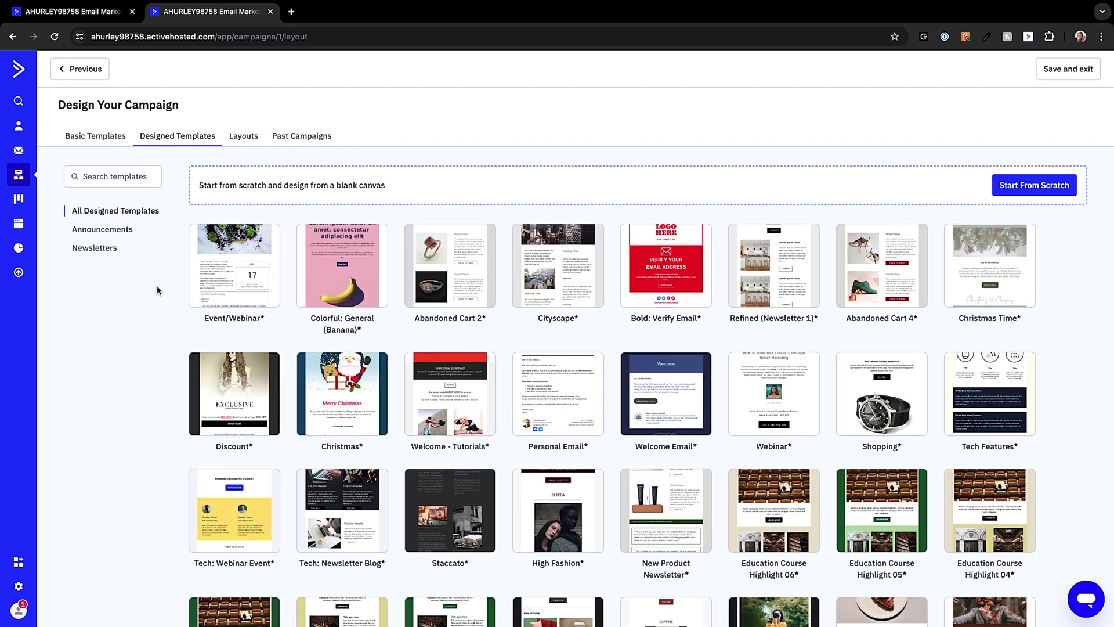
scroll(168, 309, "down", 2)
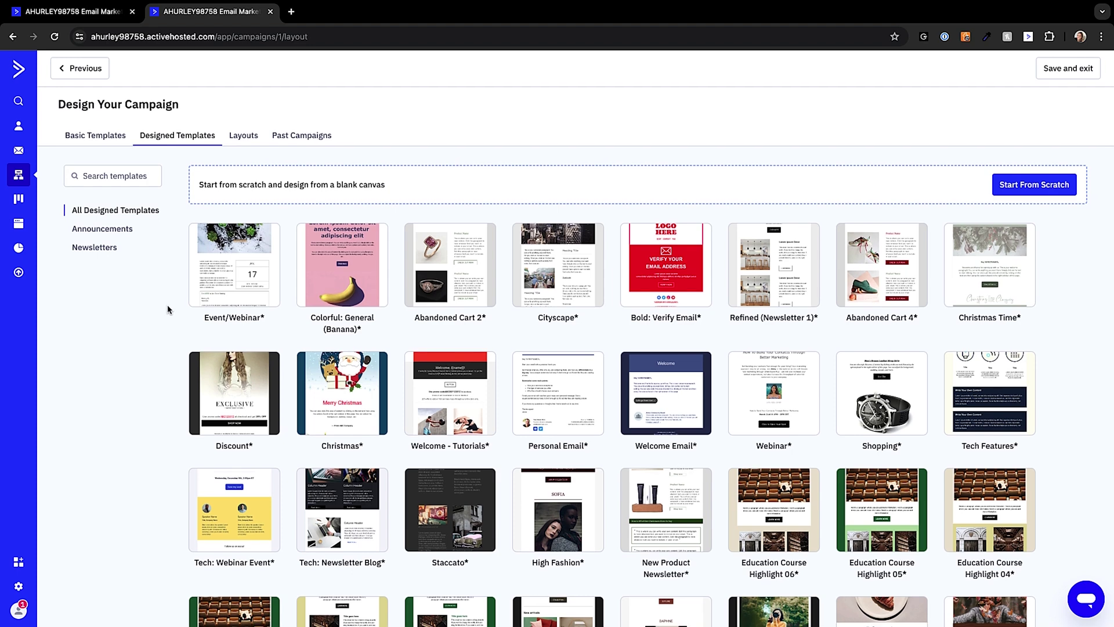
scroll(168, 310, "down", 3)
scroll(167, 309, "down", 2)
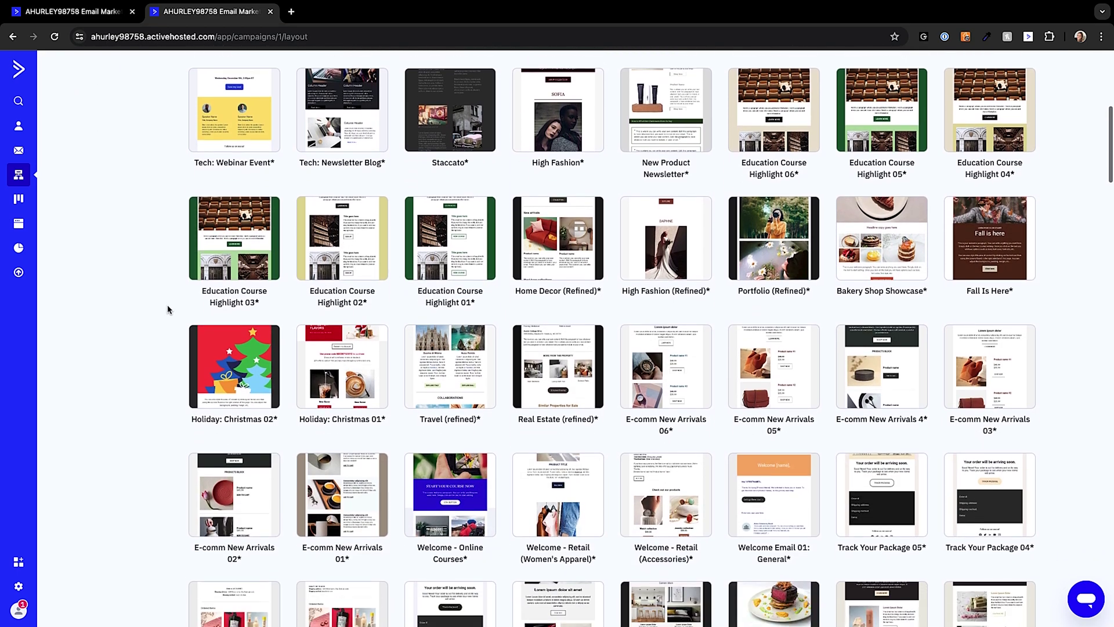
scroll(168, 309, "down", 3)
scroll(167, 310, "up", 1)
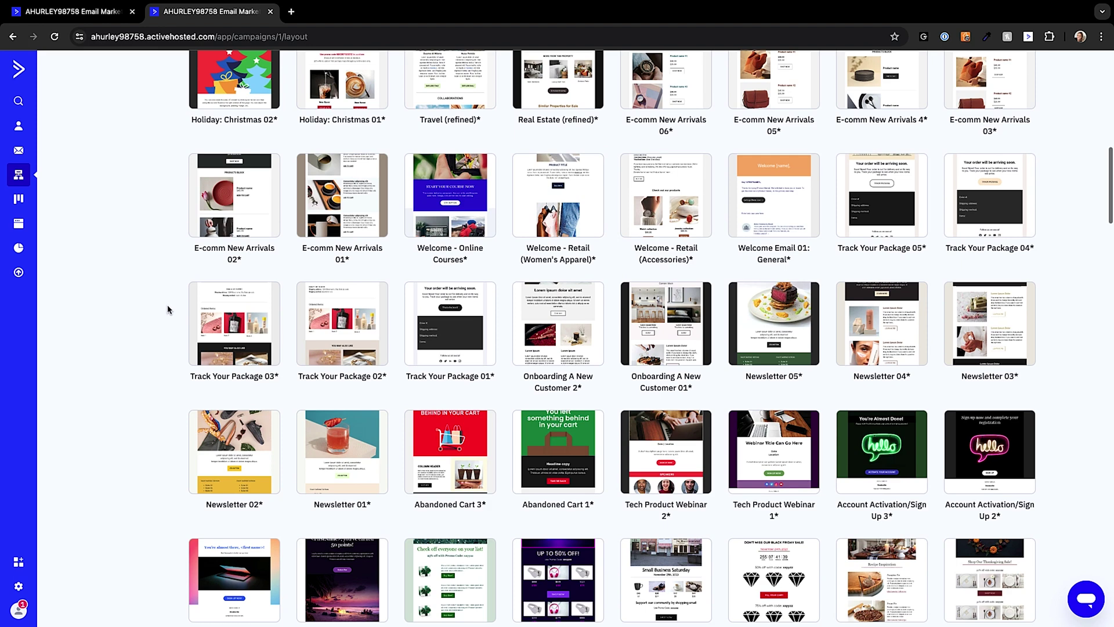
scroll(168, 310, "up", 8)
scroll(167, 310, "up", 1)
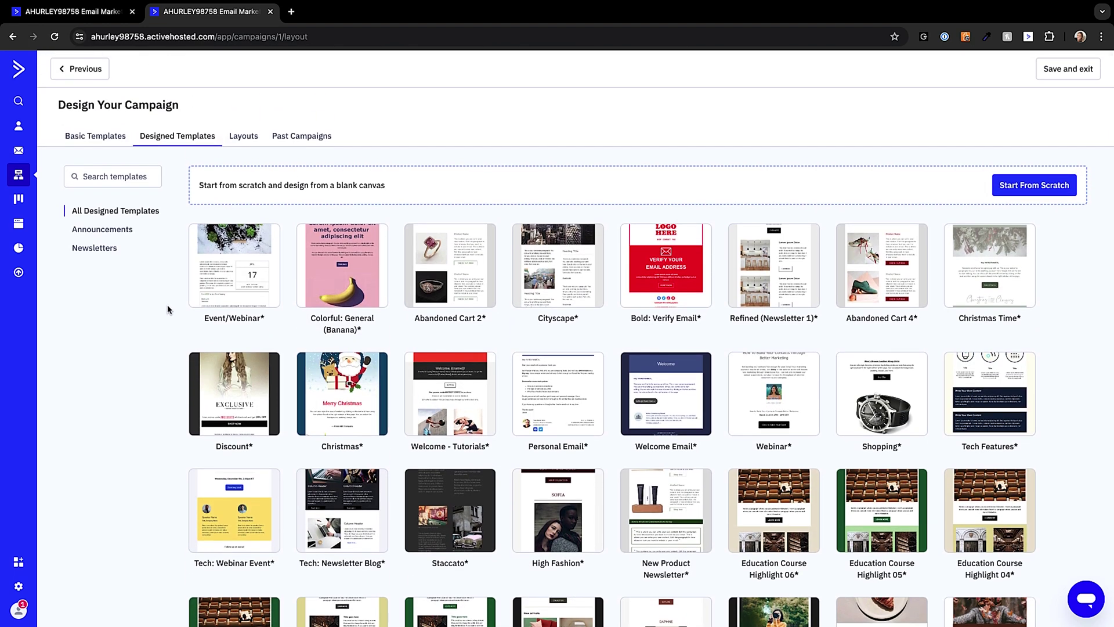
left_click(1073, 76)
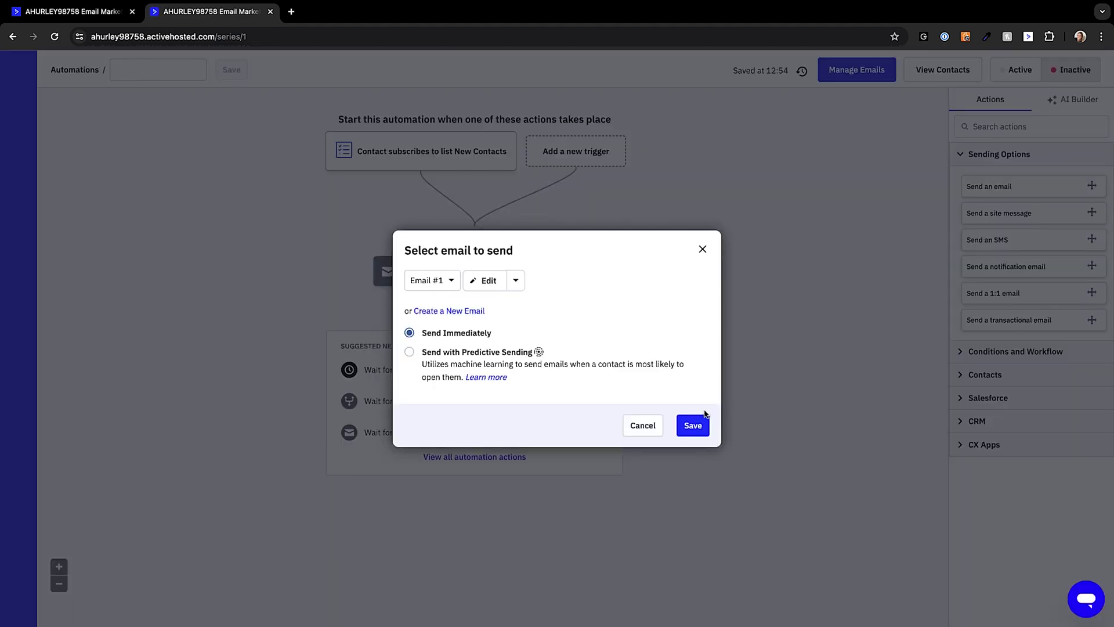
Save the step with Email #1 set to Send Immediately
left_click(691, 425)
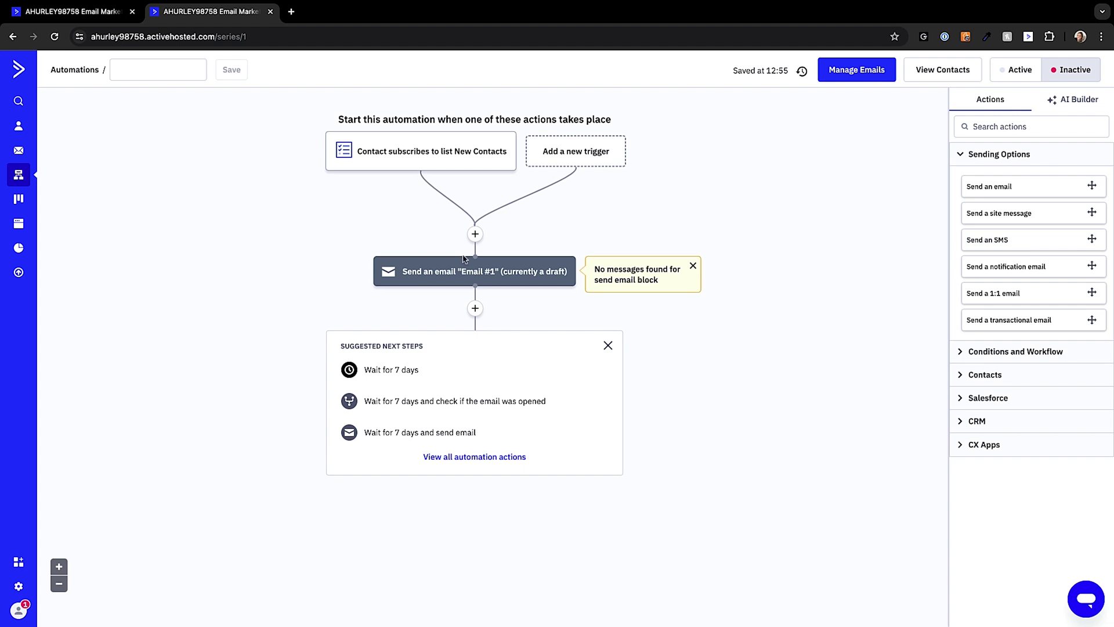
Rename the automation to 'Welcome Automation 2024', save the name, and switch it to Active
left_click(145, 74)
type("Welc")
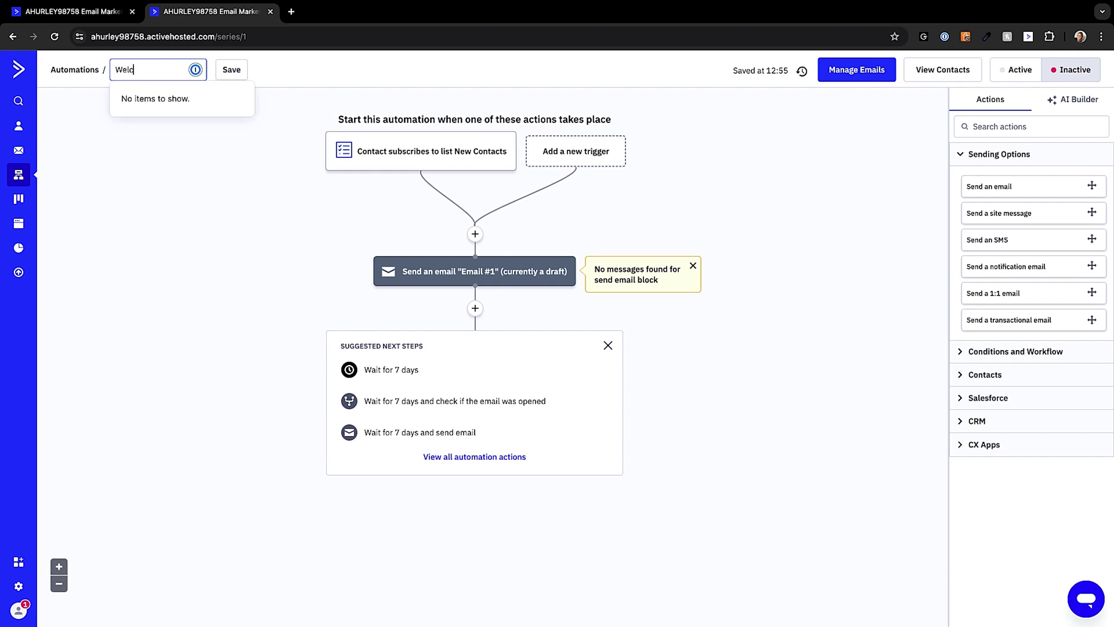
type("ome Automation ")
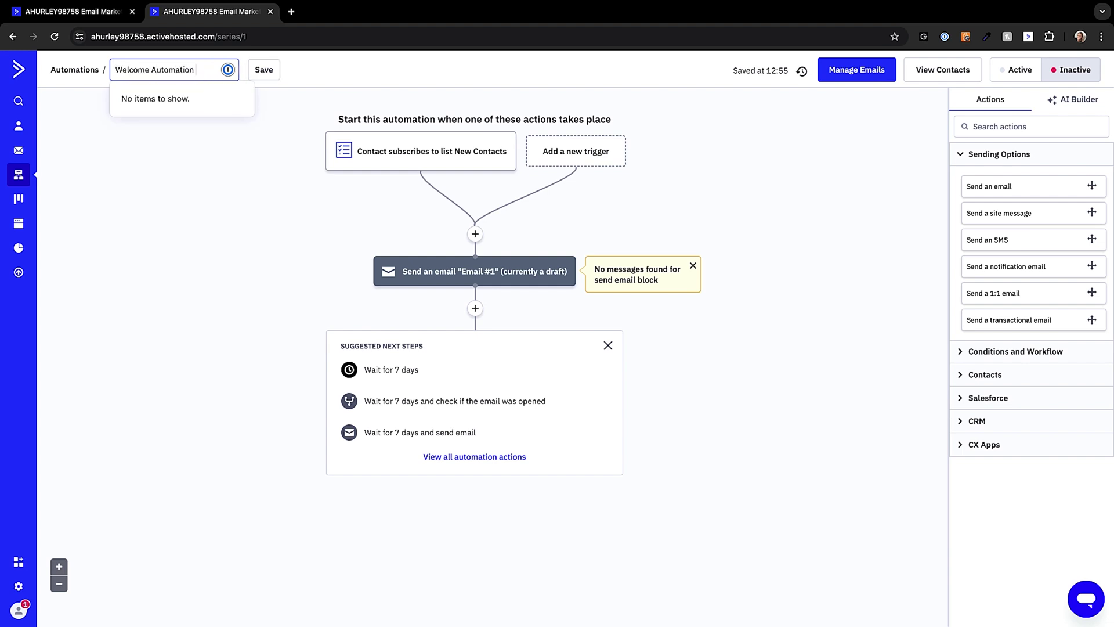
type("2024")
left_click(277, 69)
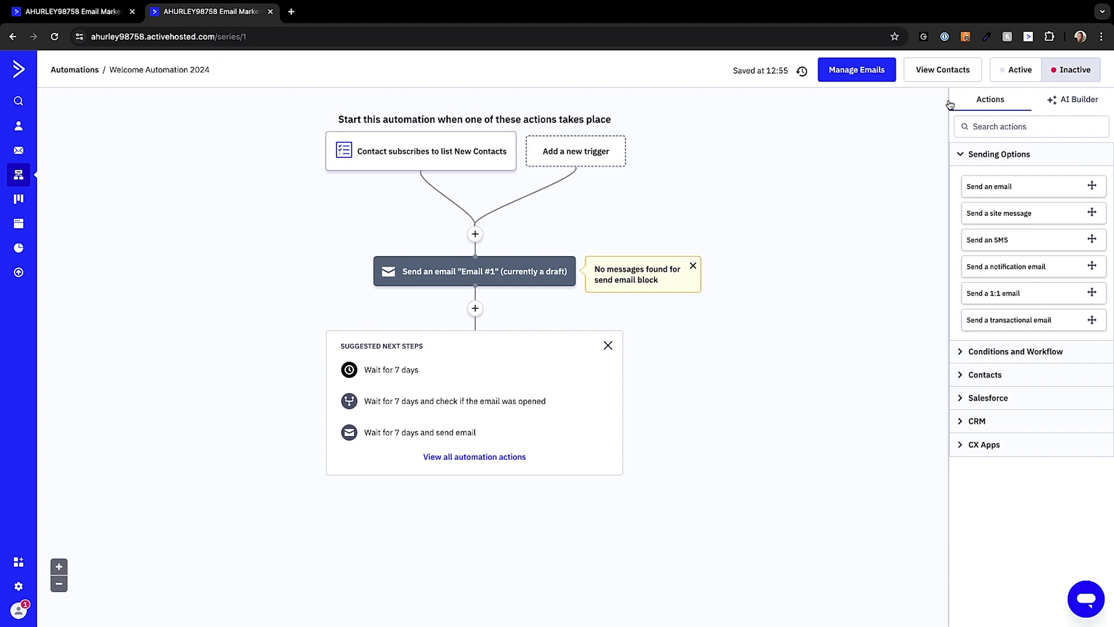
left_click(1011, 75)
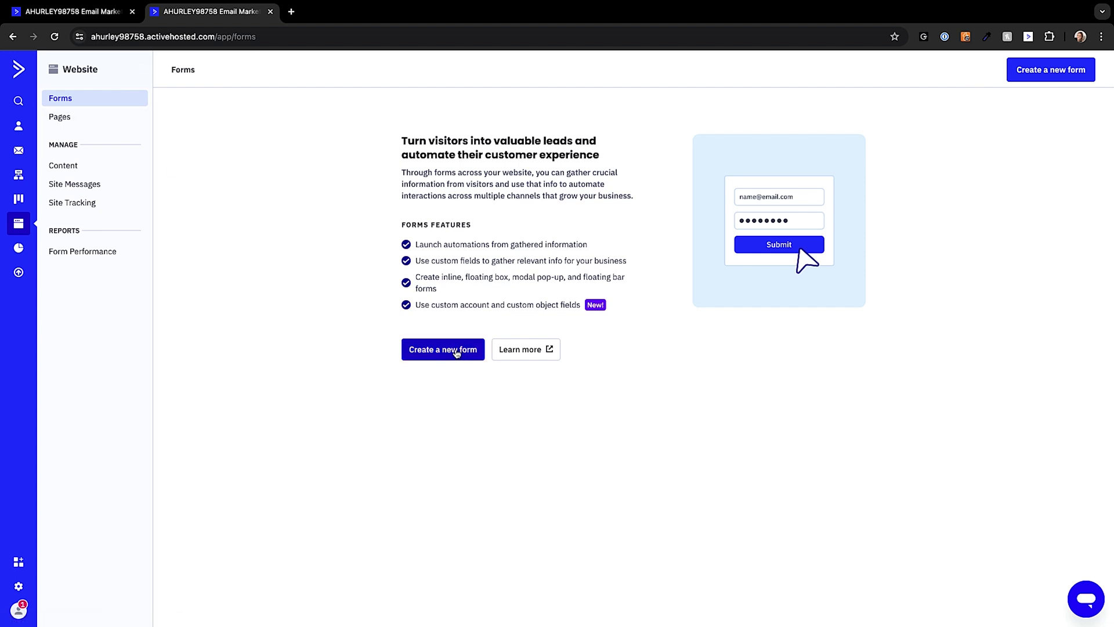
Open the 'Learn more' forms guide in a new browser tab
left_click(520, 351)
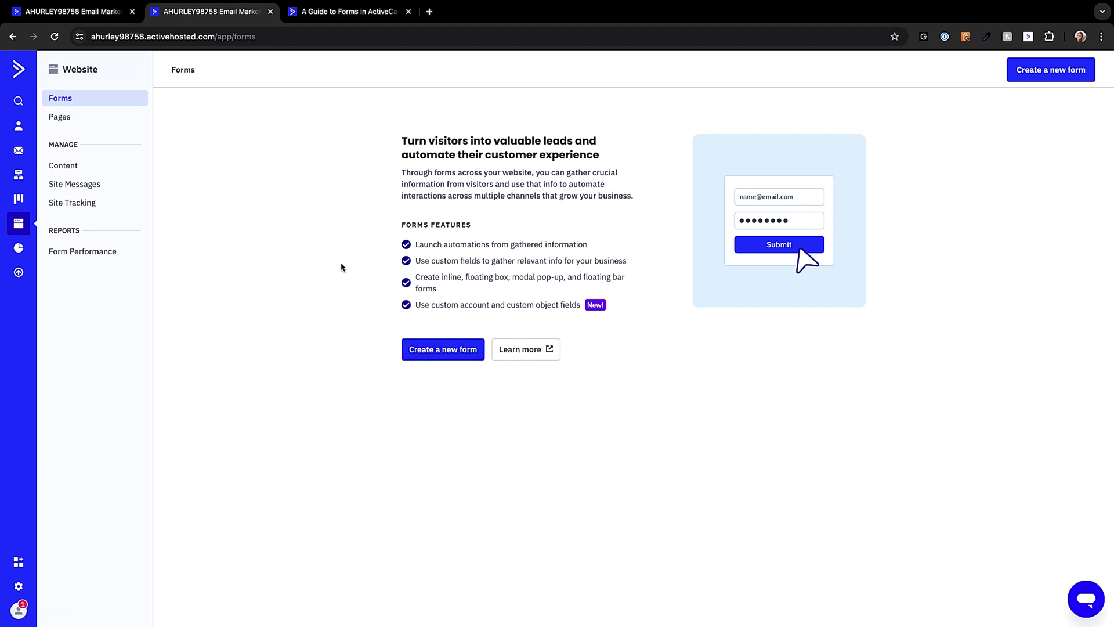